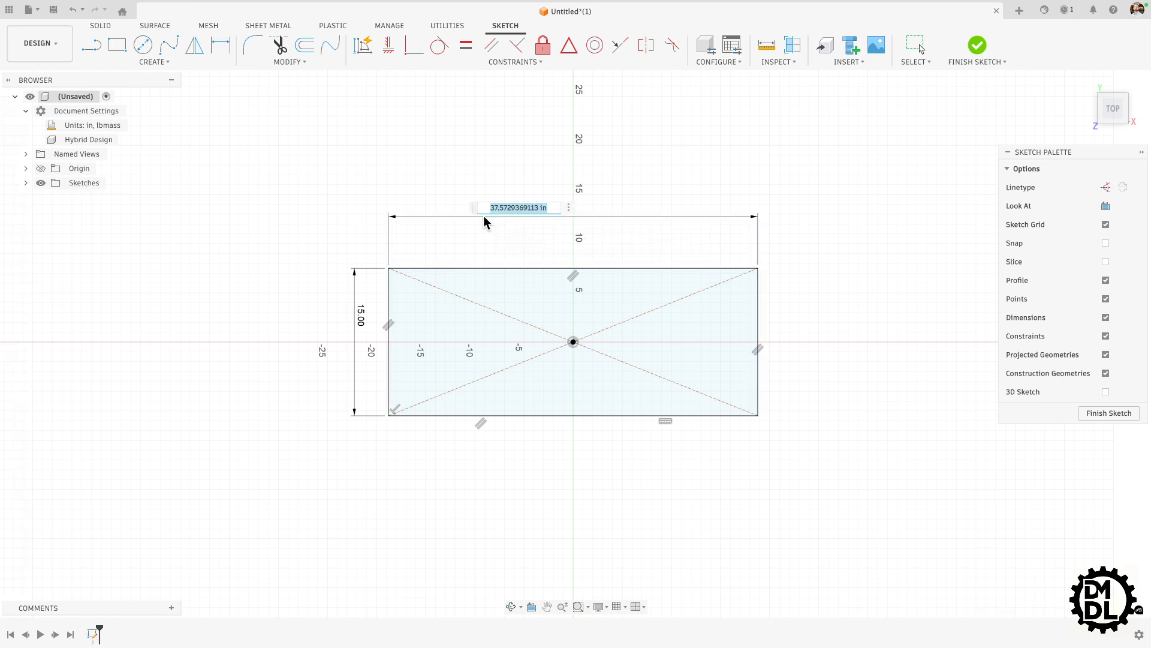
# Set the rectangle's horizontal dimension to 24 in and extrude its profile upward 12 in as a new body
pyautogui.write('24')
pyautogui.press('Return')
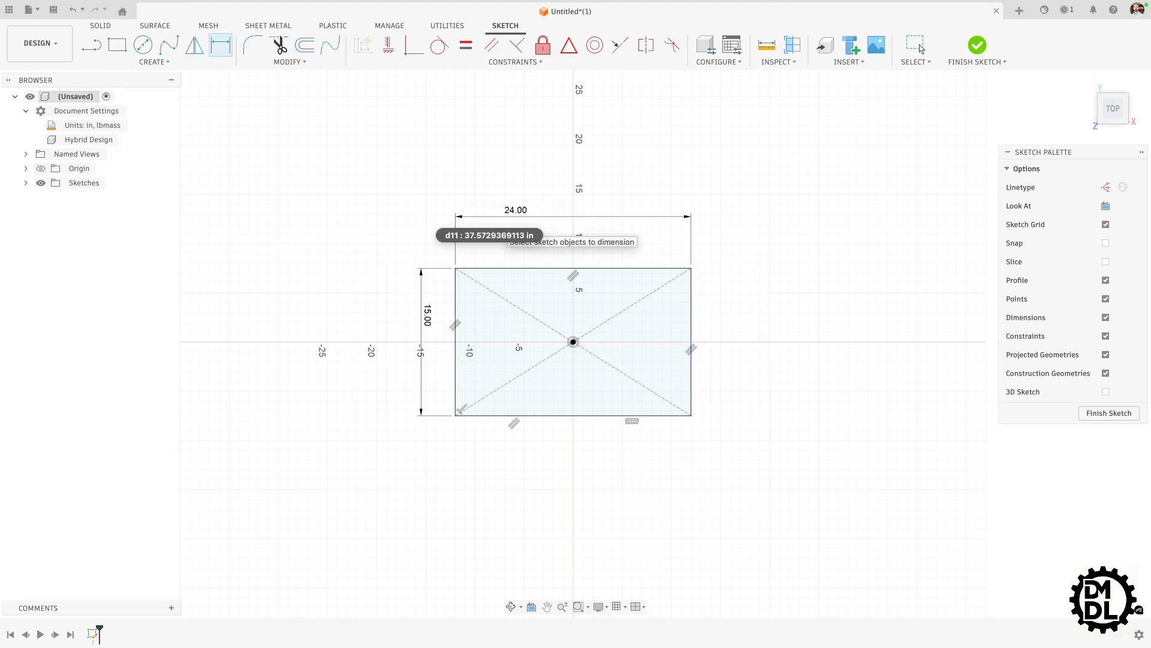
pyautogui.press('e')
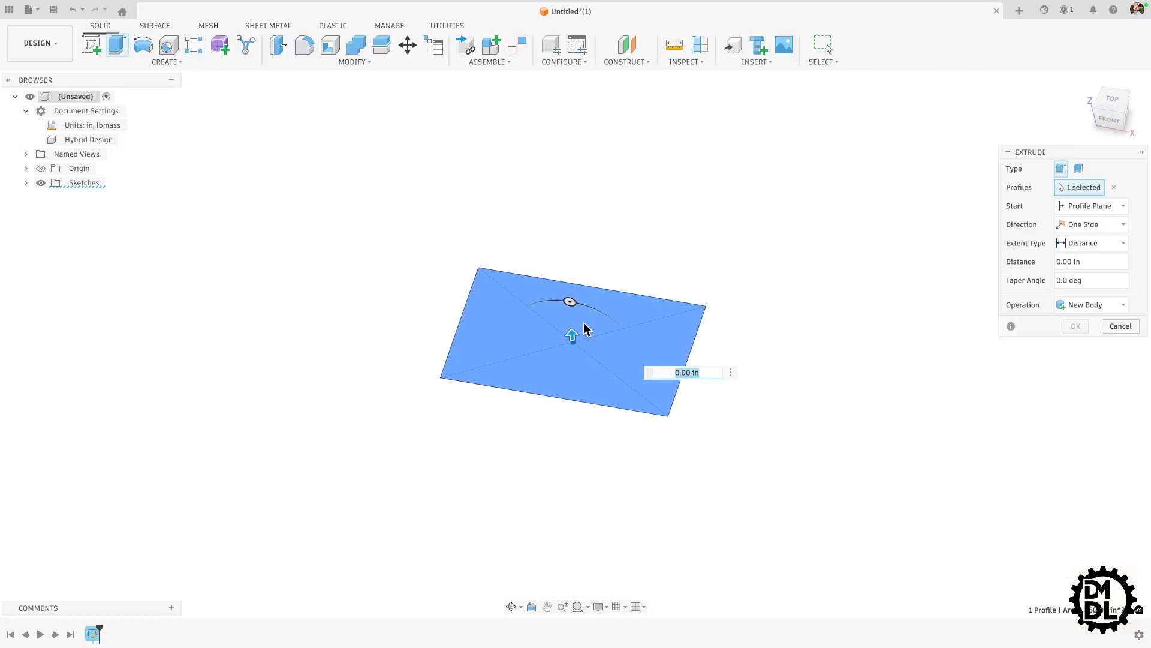
pyautogui.moveTo(571, 343); pyautogui.dragTo(560, 260)
pyautogui.press('Return')
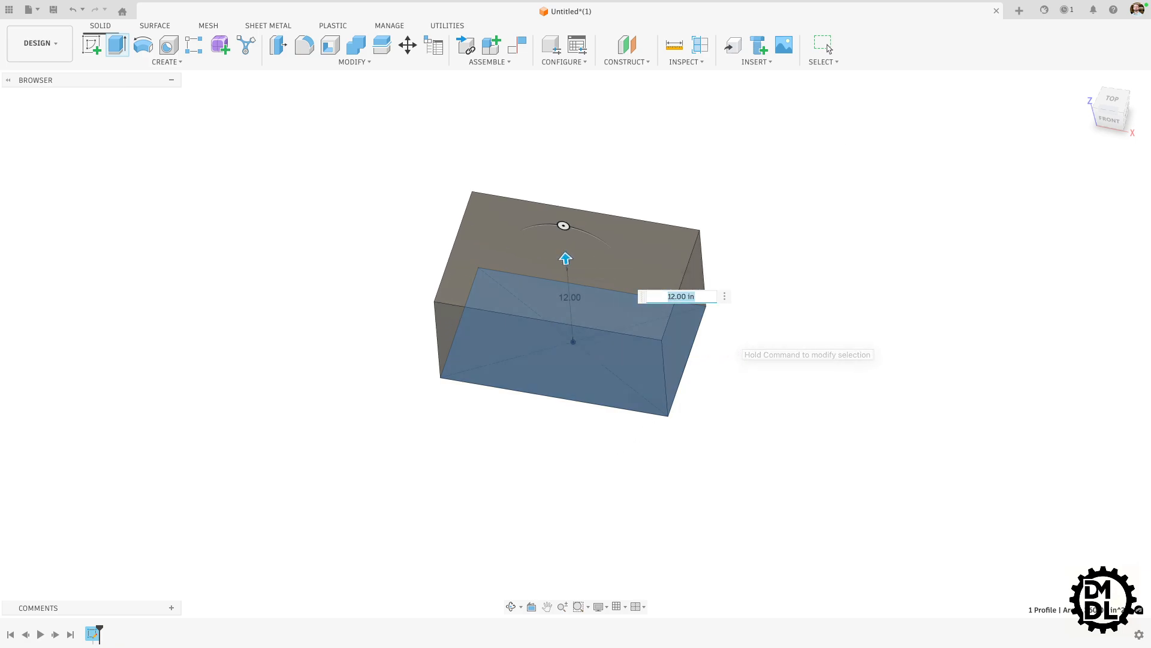
pyautogui.keyDown('shift'); pyautogui.moveTo(509, 478); pyautogui.dragTo(634, 427, button='middle'); pyautogui.keyUp('shift')
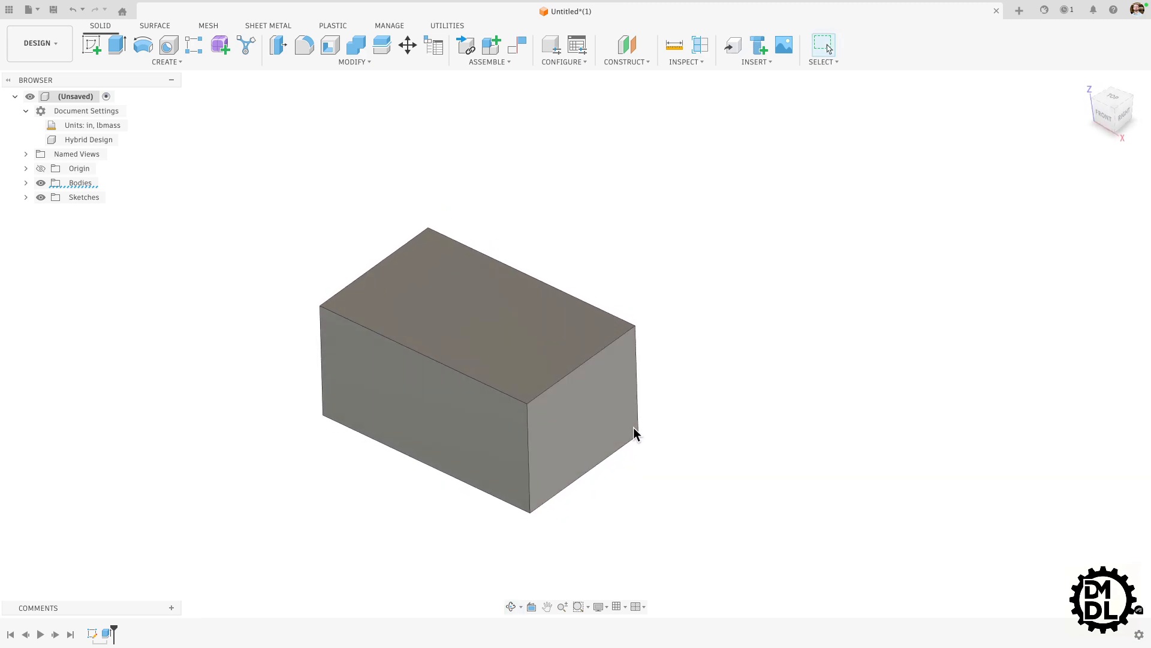
pyautogui.scroll(-3, 679, 327)
pyautogui.scroll(3, 404, 440)
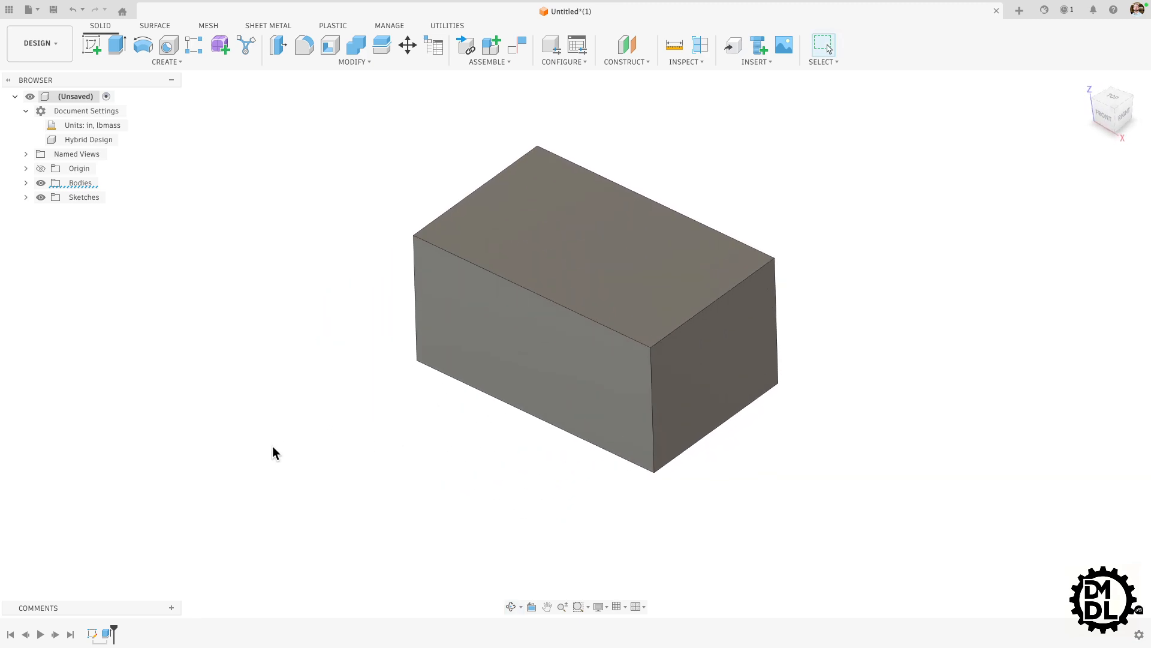
pyautogui.scroll(-2, 294, 444)
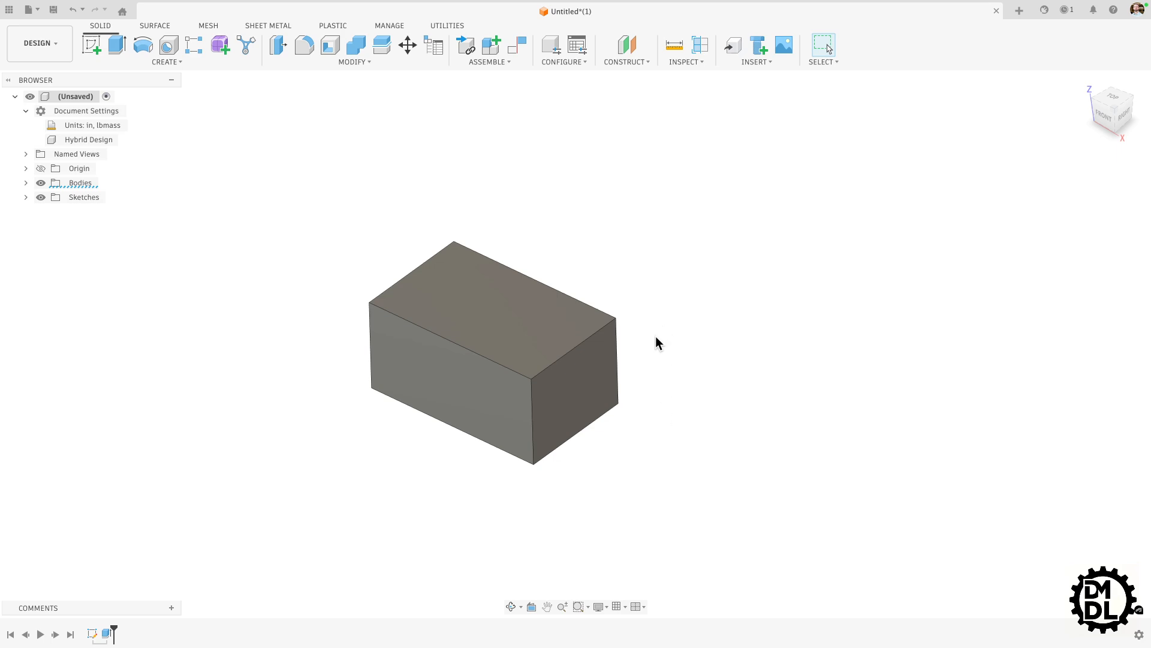
pyautogui.scroll(2, 636, 336)
pyautogui.scroll(-2, 488, 346)
pyautogui.scroll(3, 369, 336)
pyautogui.scroll(-1, 429, 377)
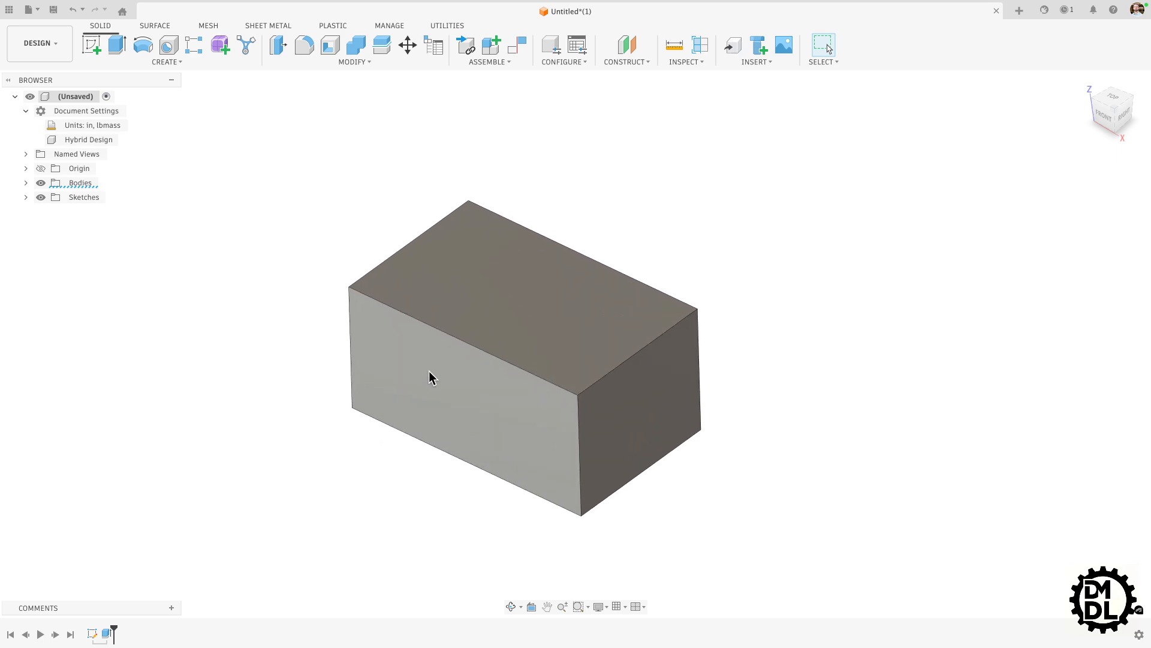
# Shell the box to an inside thickness of 0.25 in with sharp corners, removing its top face
pyautogui.click(332, 47)
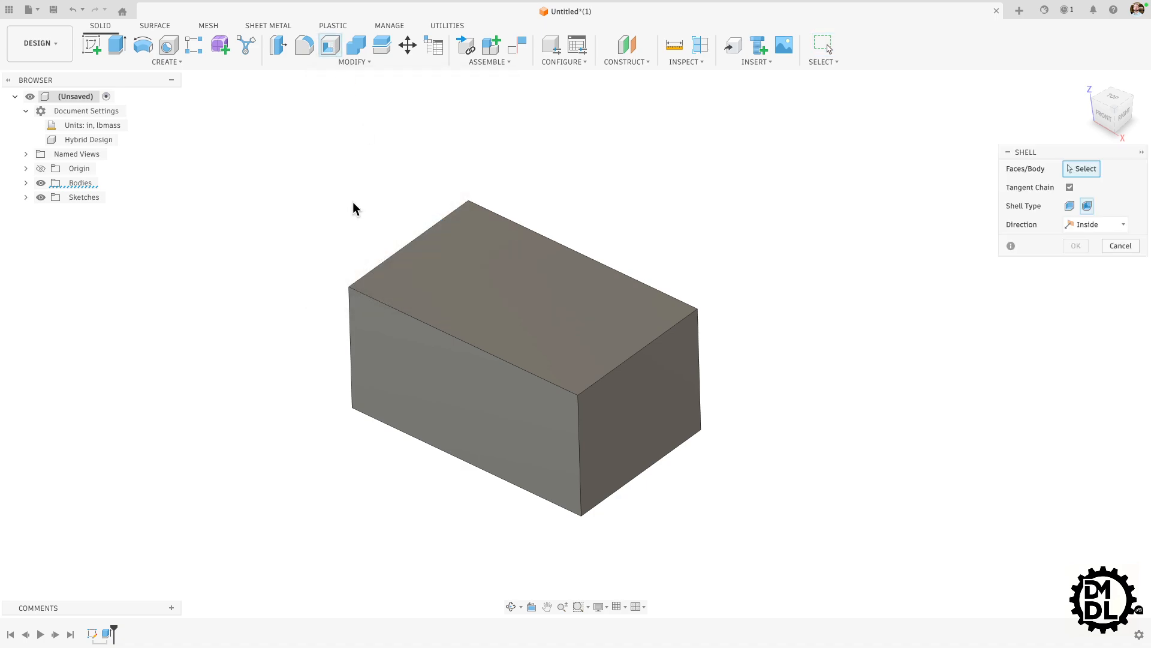
pyautogui.click(1069, 207)
pyautogui.click(496, 317)
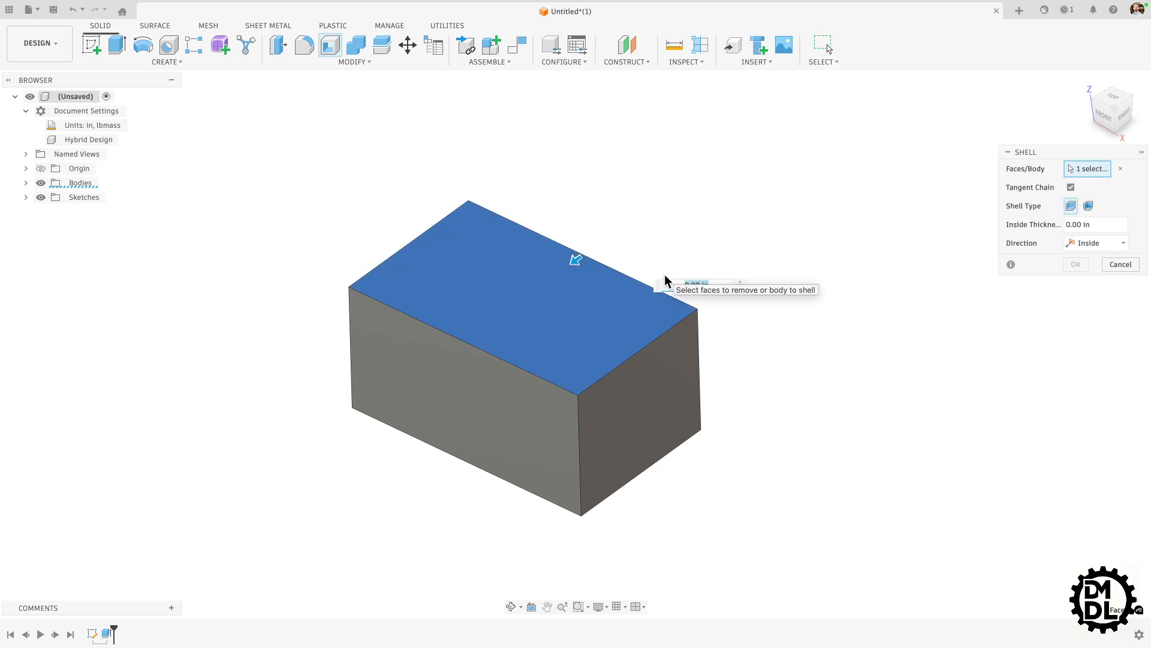
pyautogui.press('Return')
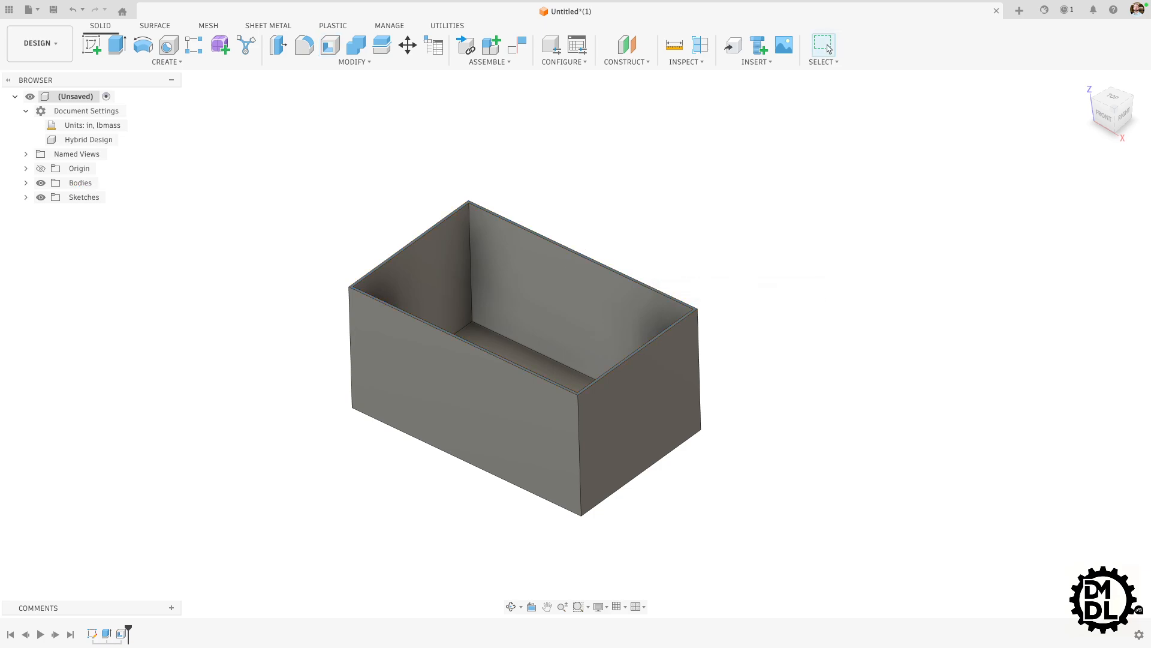
pyautogui.keyDown('shift'); pyautogui.moveTo(470, 323); pyautogui.dragTo(501, 336, button='middle'); pyautogui.keyUp('shift')
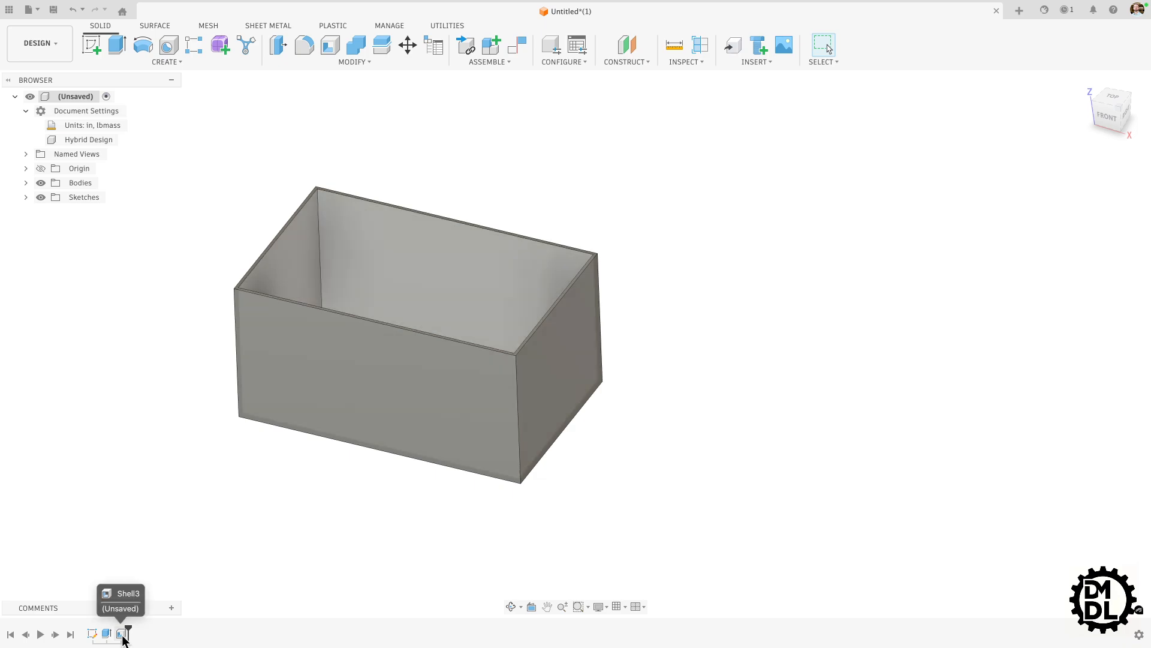
# Edit the shell feature, changing its direction to Outside and stretching the outside thickness to about 4 in
pyautogui.doubleClick(123, 635)
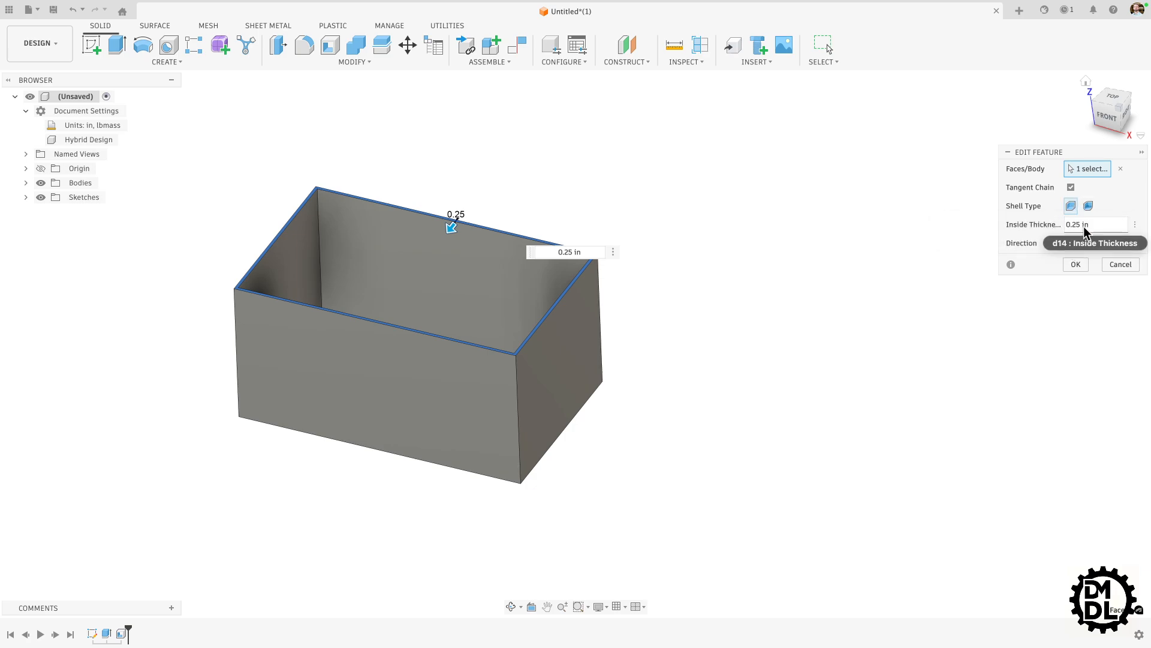
pyautogui.click(1086, 243)
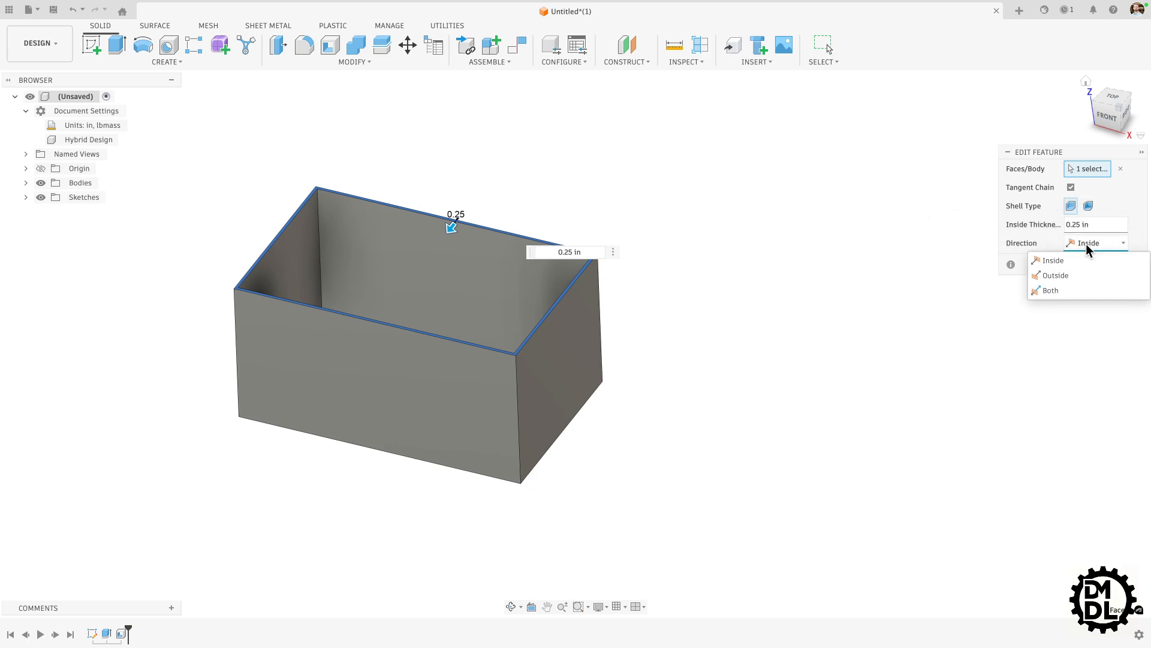
pyautogui.click(1059, 275)
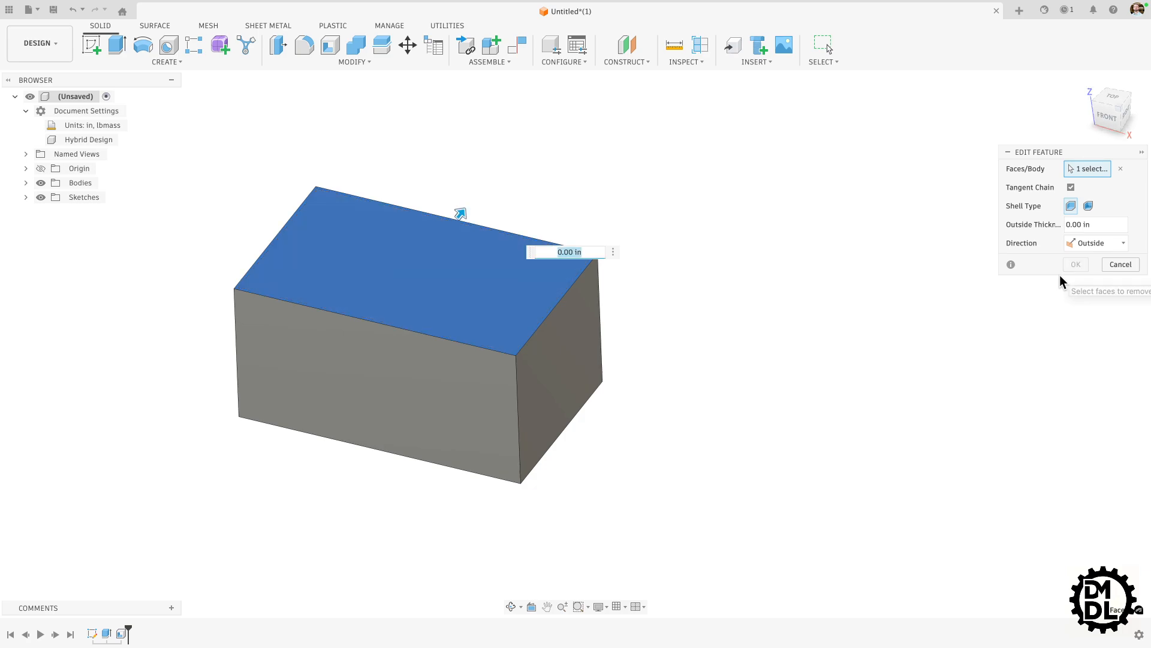
pyautogui.moveTo(460, 213); pyautogui.dragTo(494, 195)
pyautogui.keyDown('shift'); pyautogui.moveTo(686, 343); pyautogui.dragTo(424, 362, button='middle'); pyautogui.keyUp('shift')
pyautogui.keyDown('shift'); pyautogui.moveTo(409, 273); pyautogui.dragTo(408, 304, button='middle'); pyautogui.keyUp('shift')
pyautogui.keyDown('shift'); pyautogui.moveTo(487, 384); pyautogui.dragTo(487, 347, button='middle'); pyautogui.keyUp('shift')
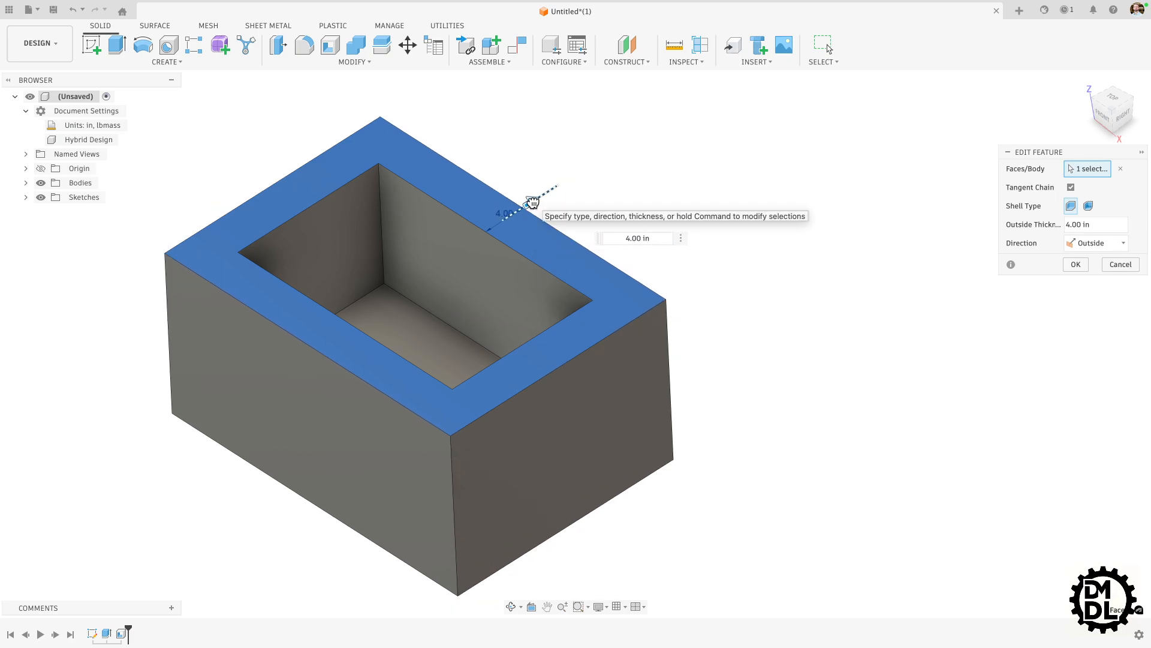
# Set the shell's outside thickness to 0.25 in and apply the edited feature
pyautogui.click(532, 202)
pyautogui.write('.')
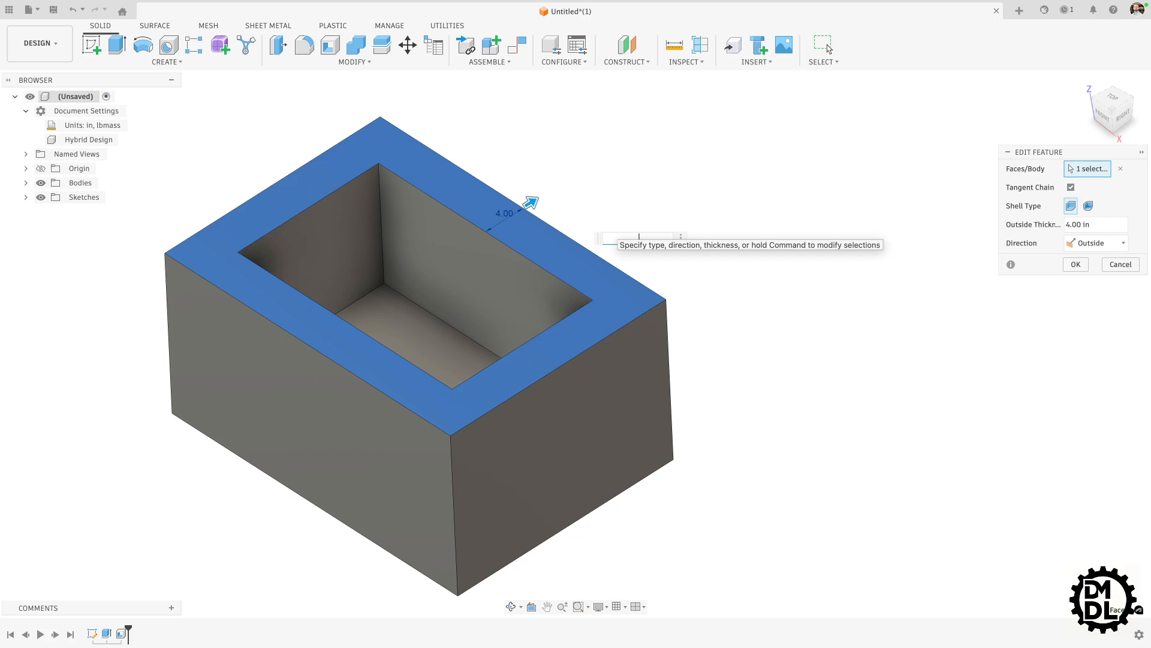
pyautogui.write('25')
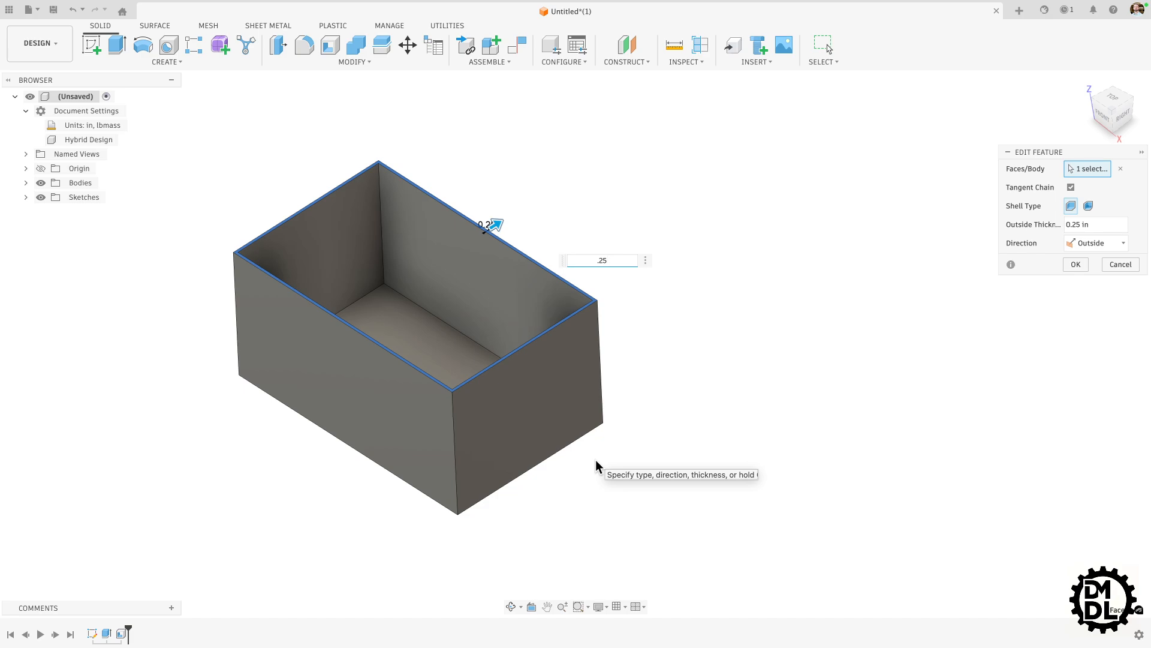
pyautogui.click(1073, 264)
pyautogui.keyDown('shift'); pyautogui.moveTo(634, 439); pyautogui.dragTo(649, 416, button='middle'); pyautogui.keyUp('shift')
pyautogui.scroll(-2, 698, 415)
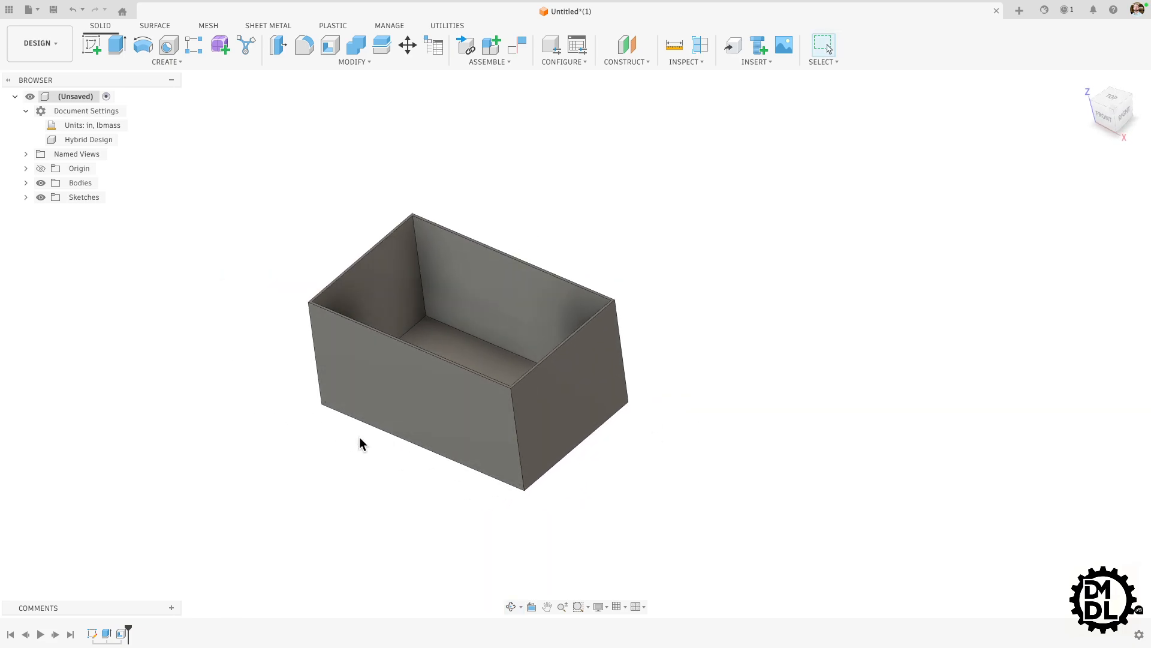
pyautogui.scroll(2, 359, 437)
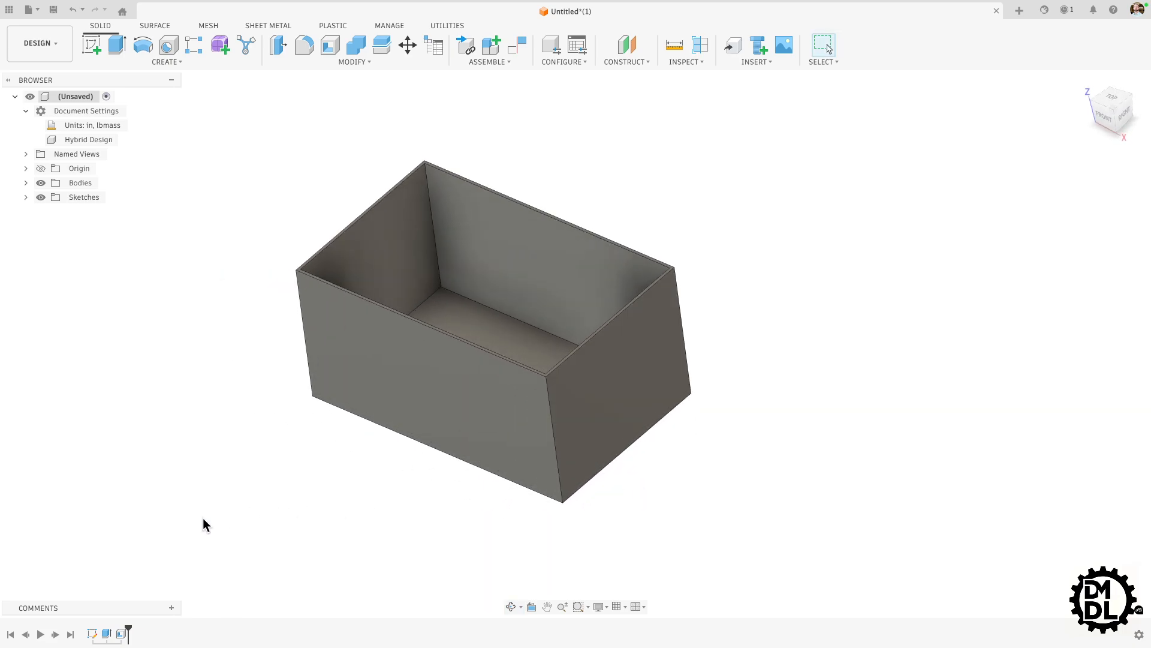
# Edit the shell feature again, switching its shell type to the rounded-corner option, and apply the change
pyautogui.doubleClick(121, 635)
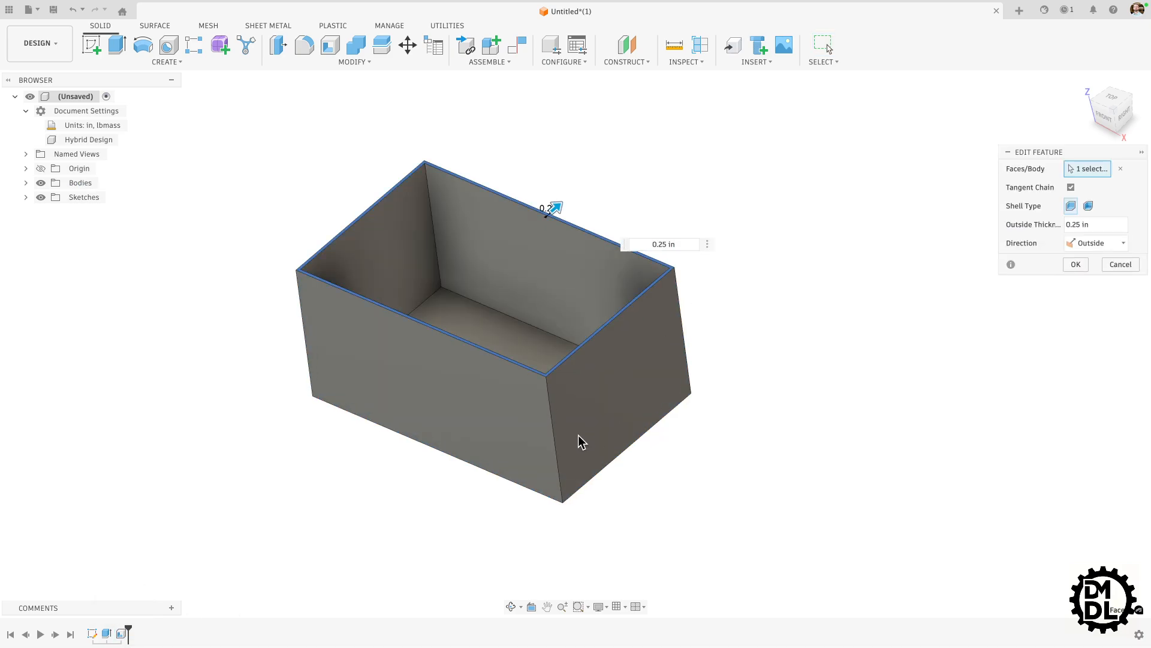
pyautogui.keyDown('shift'); pyautogui.moveTo(766, 490); pyautogui.dragTo(760, 455, button='middle'); pyautogui.keyUp('shift')
pyautogui.keyDown('shift'); pyautogui.moveTo(640, 426); pyautogui.dragTo(654, 448, button='middle'); pyautogui.keyUp('shift')
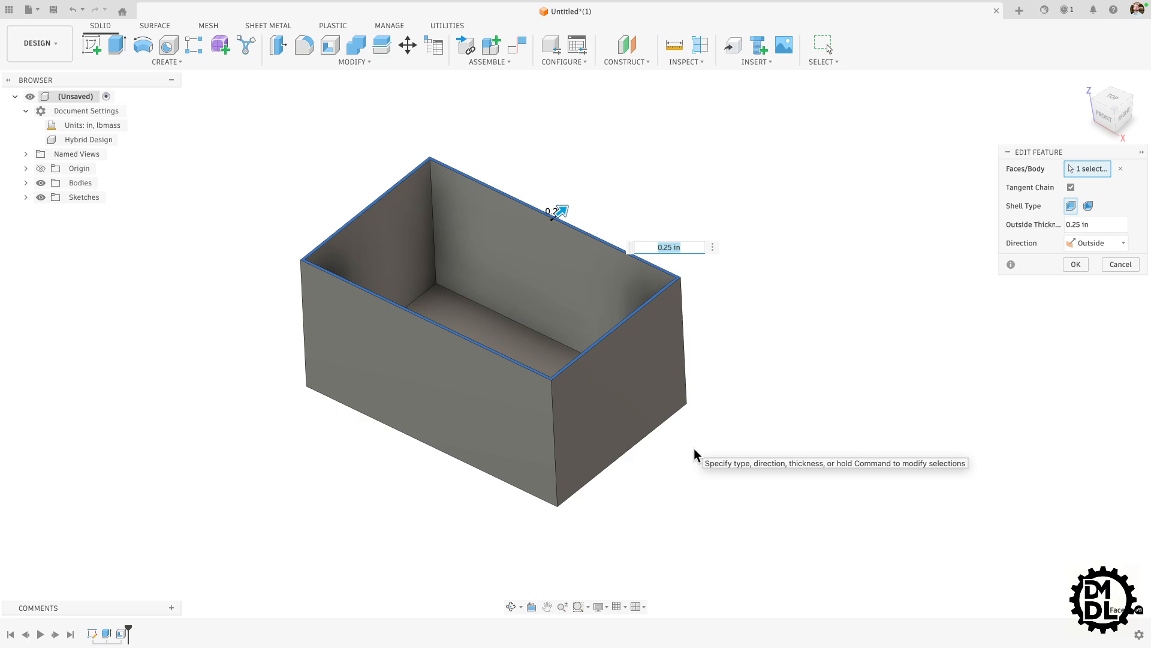
pyautogui.click(1088, 206)
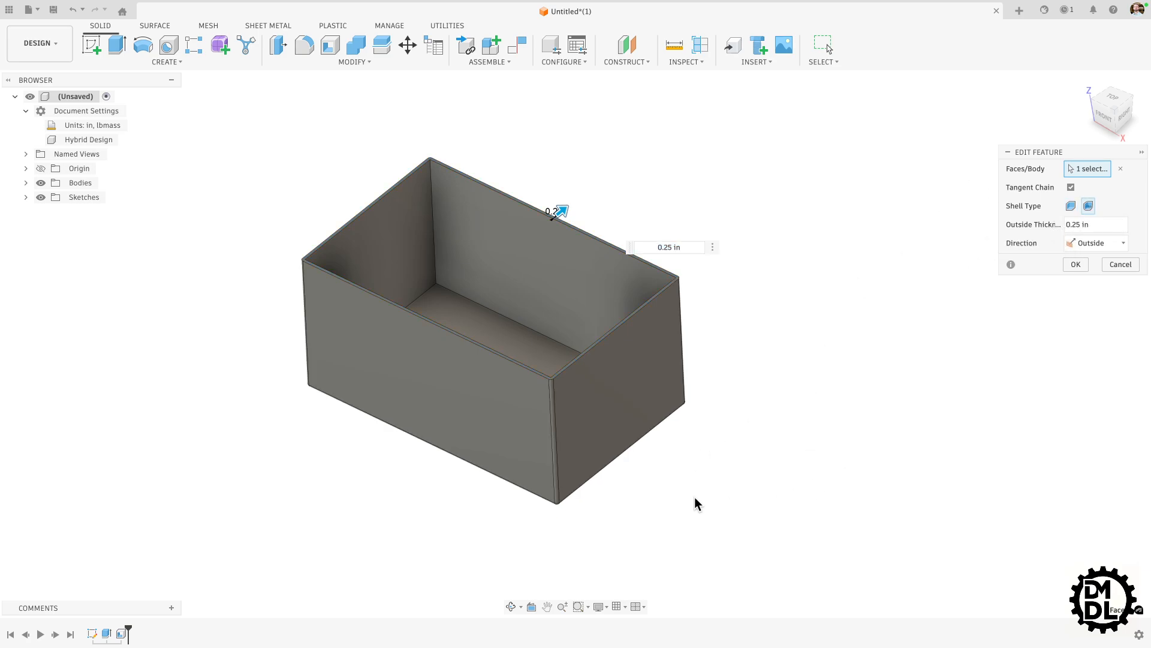
pyautogui.keyDown('shift'); pyautogui.moveTo(627, 466); pyautogui.dragTo(607, 446, button='middle'); pyautogui.keyUp('shift')
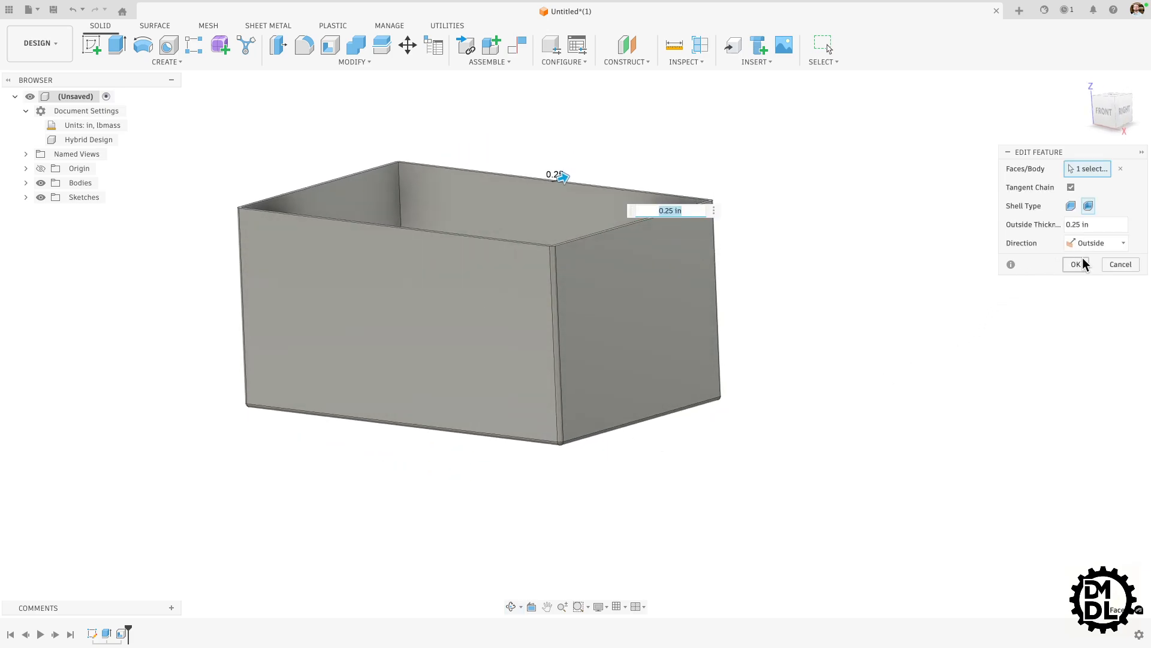
pyautogui.click(1076, 264)
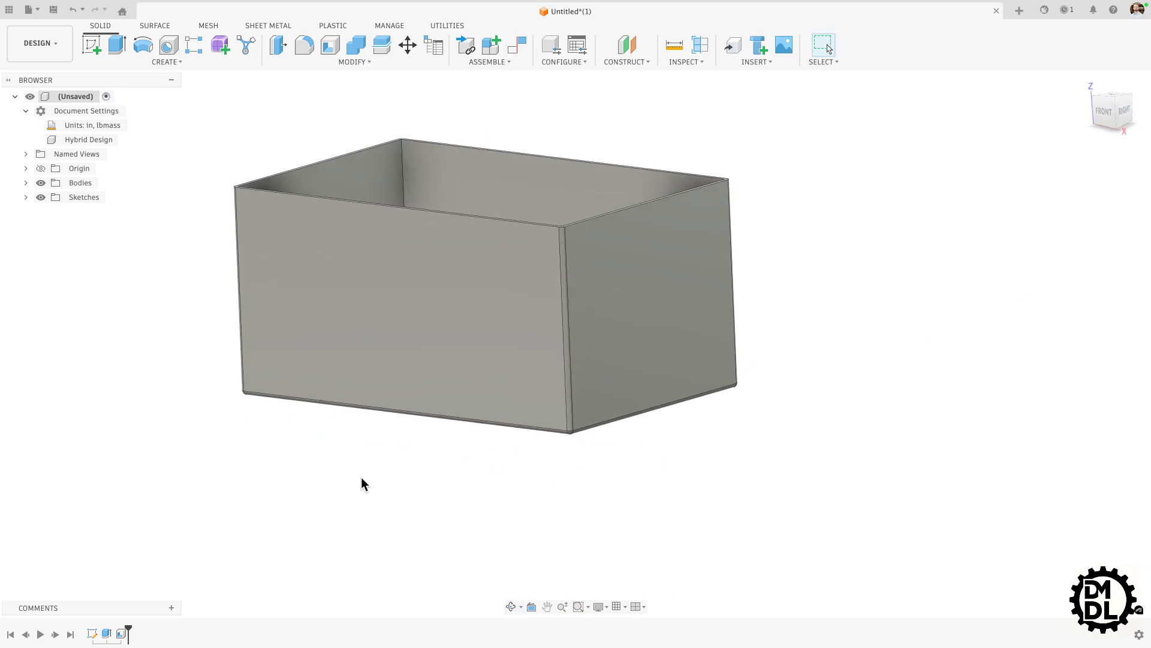
# Examine the shelled box's rounded outer corners, bottom edges and open interior from several angles
pyautogui.moveTo(340, 465)
pyautogui.keyDown('shift'); pyautogui.mouseDown(button='middle')
pyautogui.moveTo(426, 497)
pyautogui.moveTo(427, 409)
pyautogui.moveTo(318, 460)
pyautogui.moveTo(298, 424)
pyautogui.moveTo(332, 411)
pyautogui.moveTo(347, 431)
pyautogui.moveTo(351, 478)
pyautogui.mouseUp(button='middle'); pyautogui.keyUp('shift')
pyautogui.keyDown('shift'); pyautogui.moveTo(491, 487); pyautogui.dragTo(522, 506, button='middle'); pyautogui.keyUp('shift')
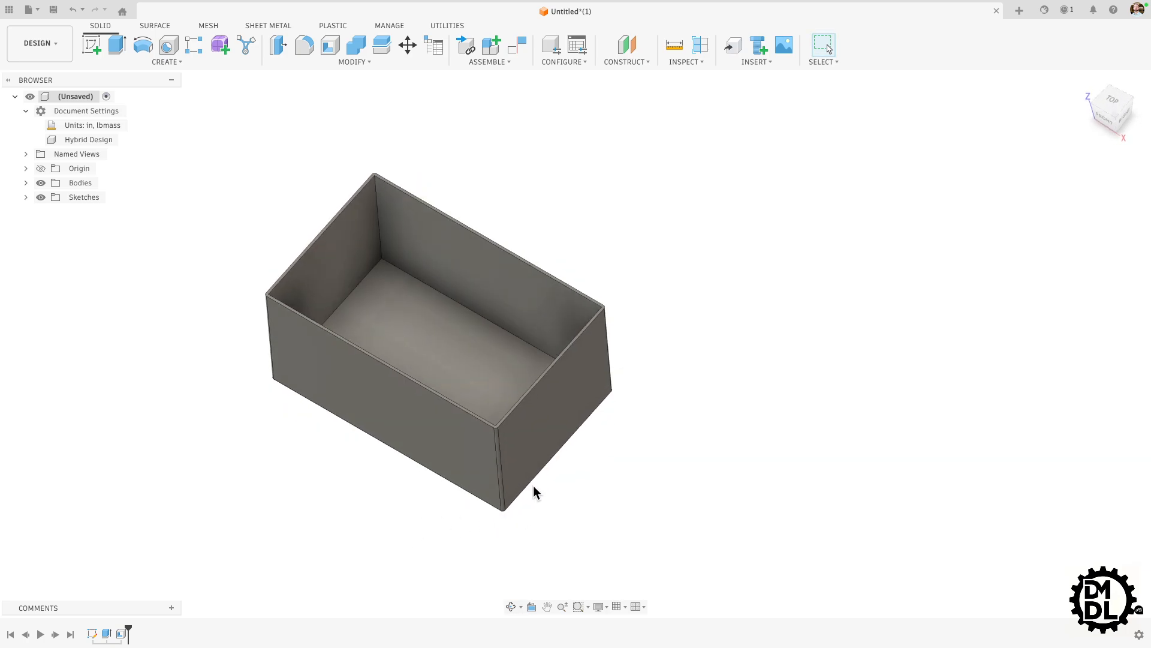
pyautogui.scroll(-3, 690, 440)
pyautogui.scroll(3, 469, 495)
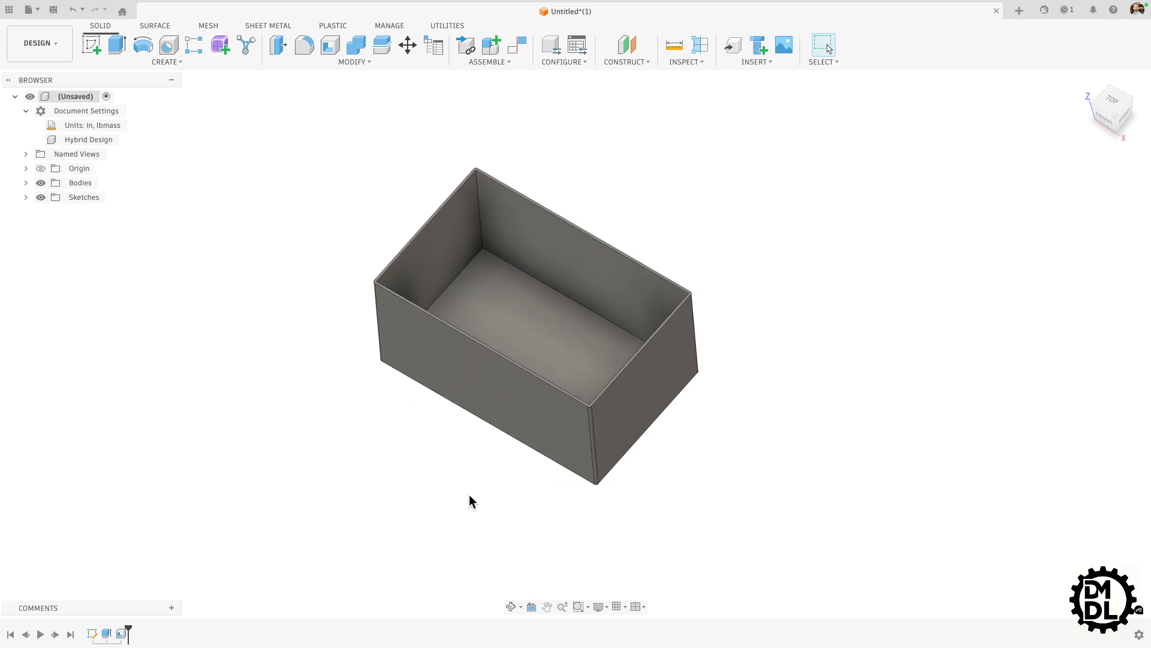
pyautogui.scroll(-2, 474, 484)
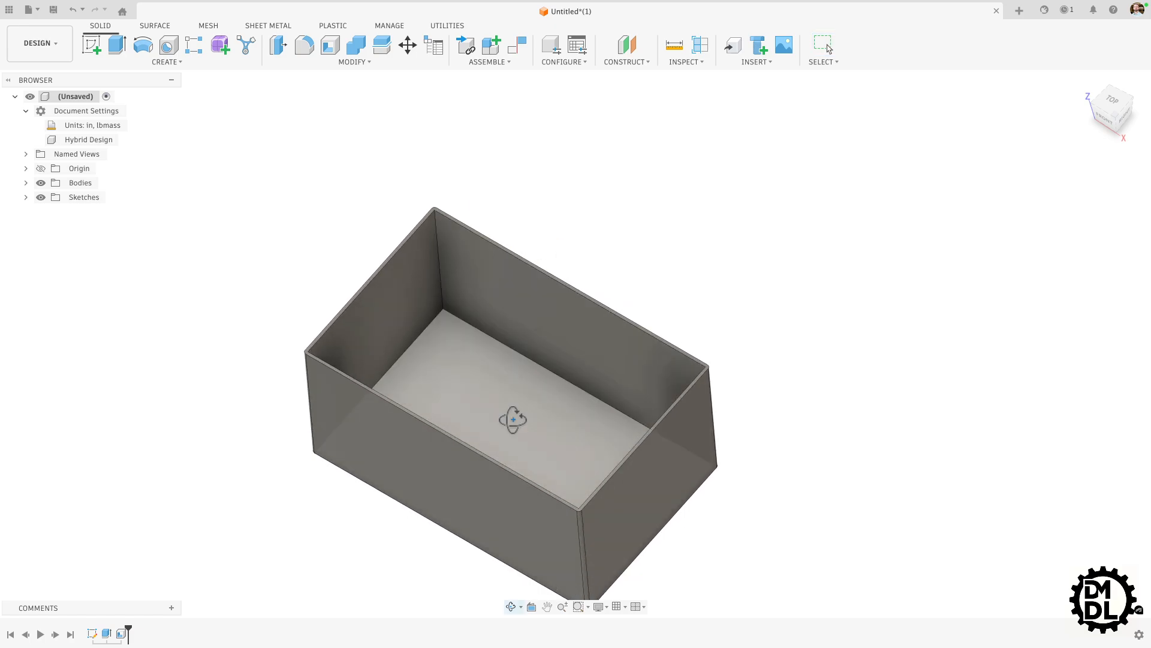
pyautogui.moveTo(516, 419)
pyautogui.keyDown('shift'); pyautogui.mouseDown(button='middle')
pyautogui.moveTo(543, 386)
pyautogui.moveTo(516, 358)
pyautogui.moveTo(540, 405)
pyautogui.moveTo(523, 424)
pyautogui.mouseUp(button='middle'); pyautogui.keyUp('shift')
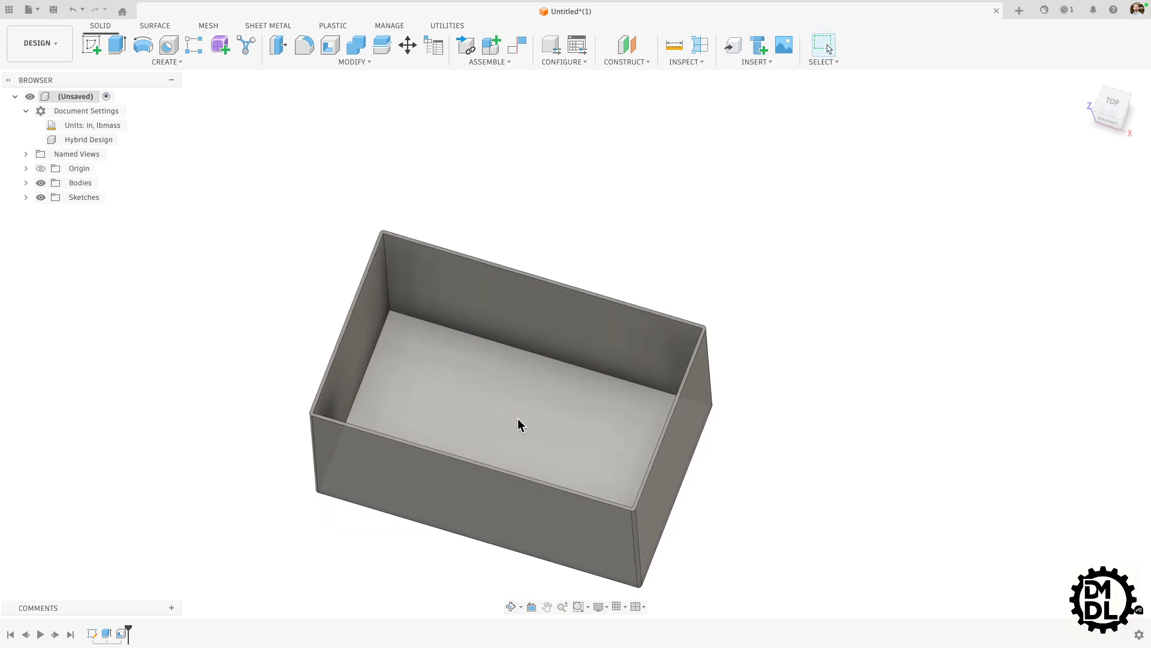
pyautogui.keyDown('shift'); pyautogui.moveTo(476, 445); pyautogui.dragTo(474, 420, button='middle'); pyautogui.keyUp('shift')
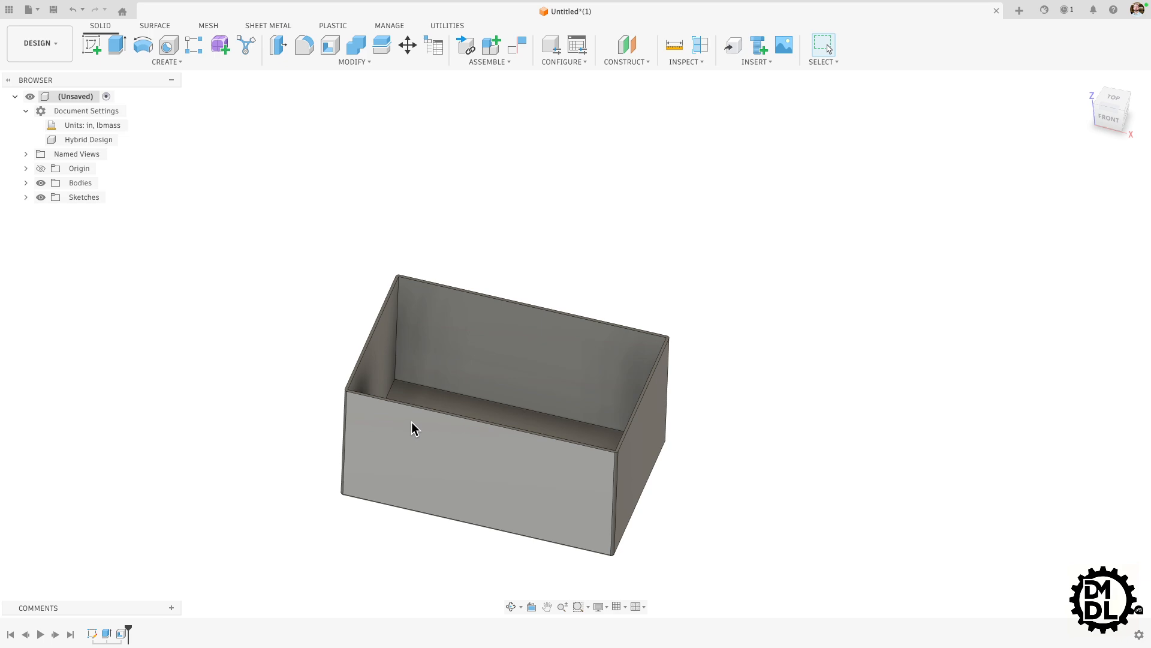
pyautogui.scroll(-3, 534, 301)
pyautogui.scroll(3, 636, 424)
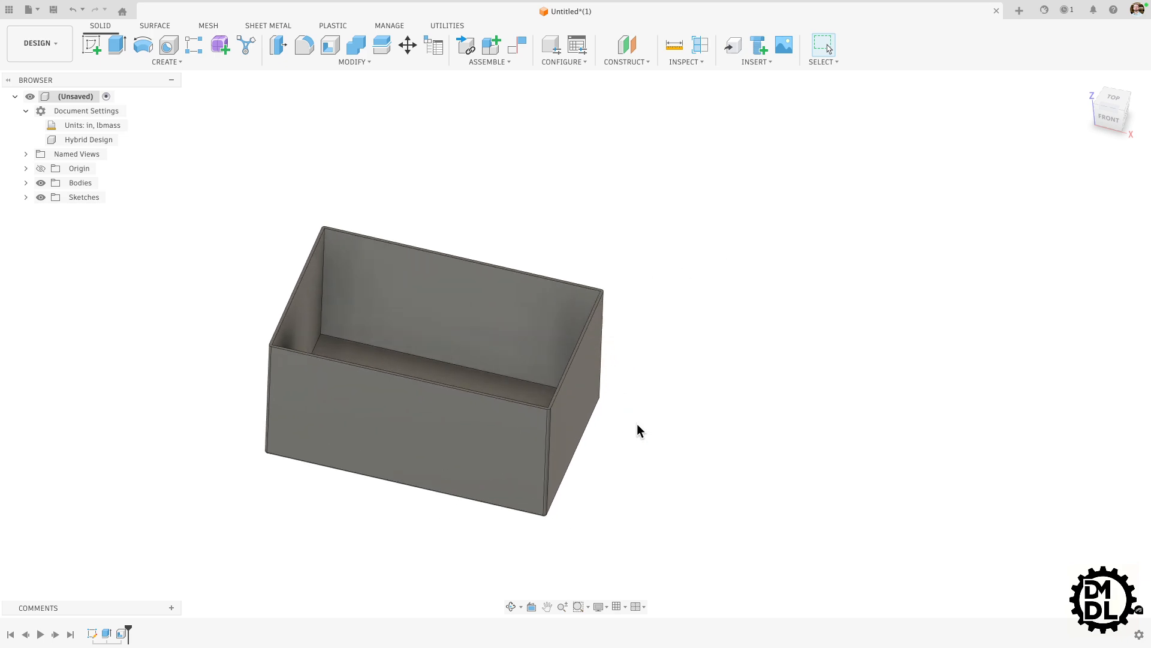
pyautogui.scroll(-3, 637, 424)
pyautogui.keyDown('shift'); pyautogui.moveTo(646, 452); pyautogui.dragTo(624, 428, button='middle'); pyautogui.keyUp('shift')
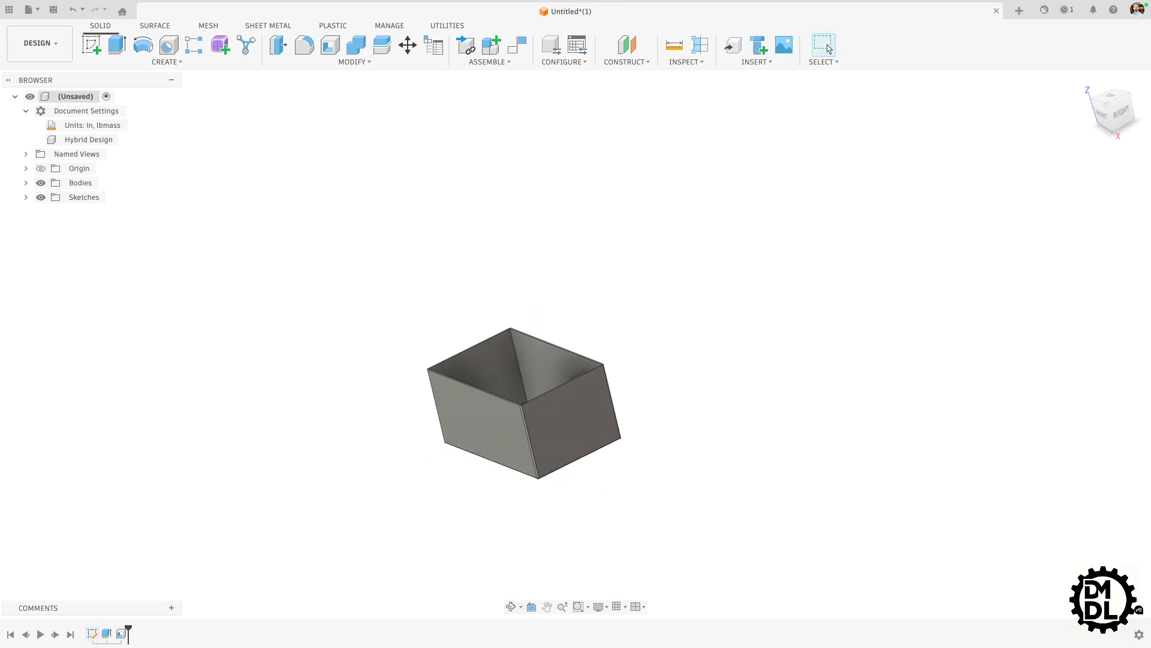
# Delete the sketch, extrusion and shell features from the design and start a new sketch on the front (XZ) plane
pyautogui.keyDown('shift'); pyautogui.click(121, 633); pyautogui.keyUp('shift')
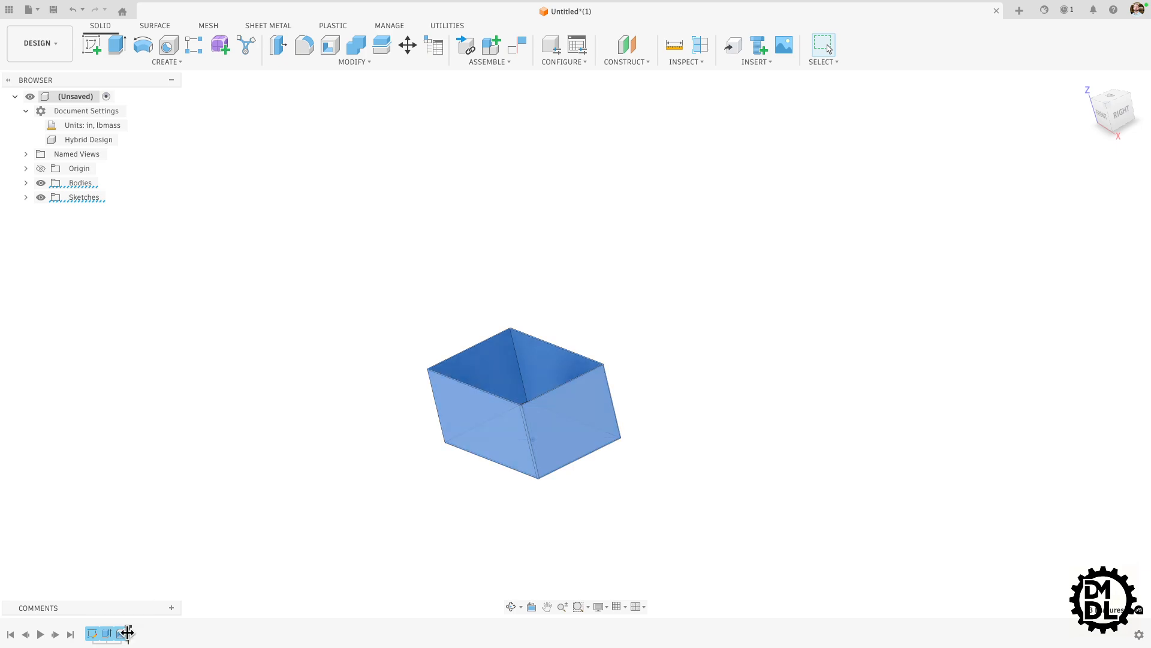
pyautogui.press('Delete')
pyautogui.press('s')
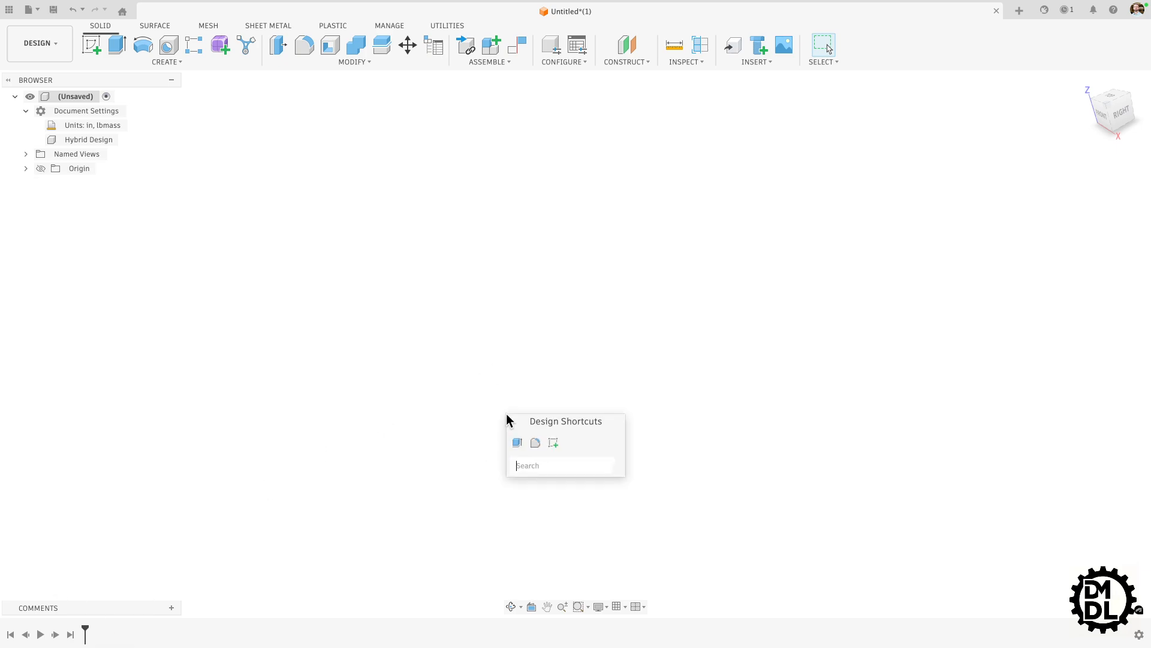
pyautogui.click(551, 441)
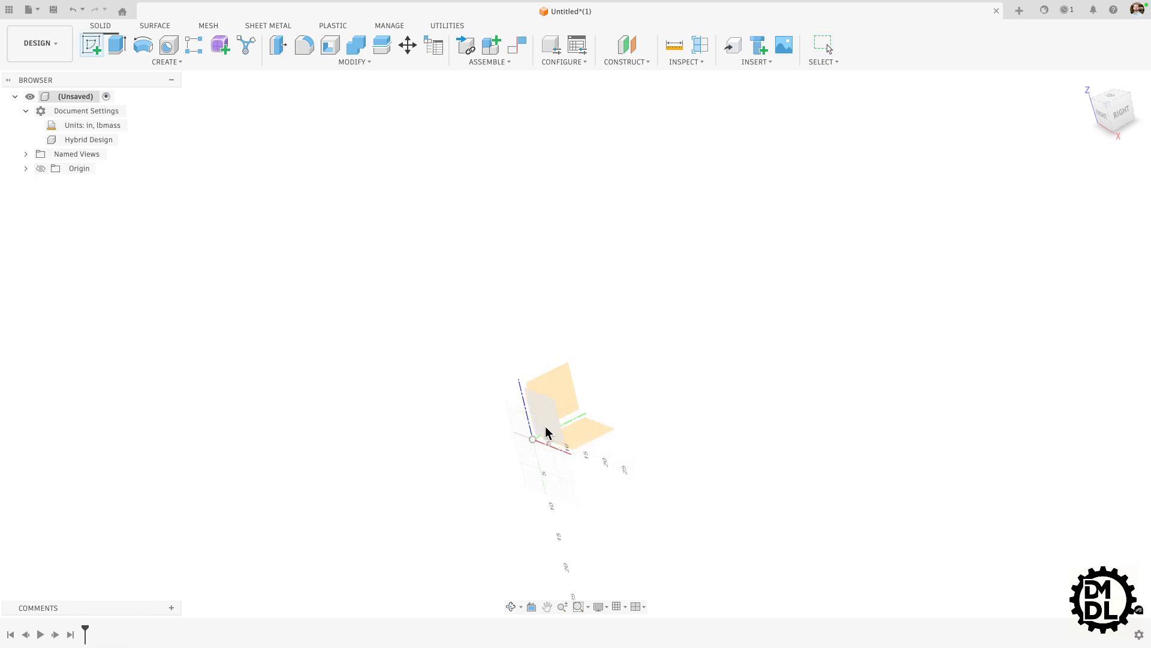
pyautogui.click(553, 442)
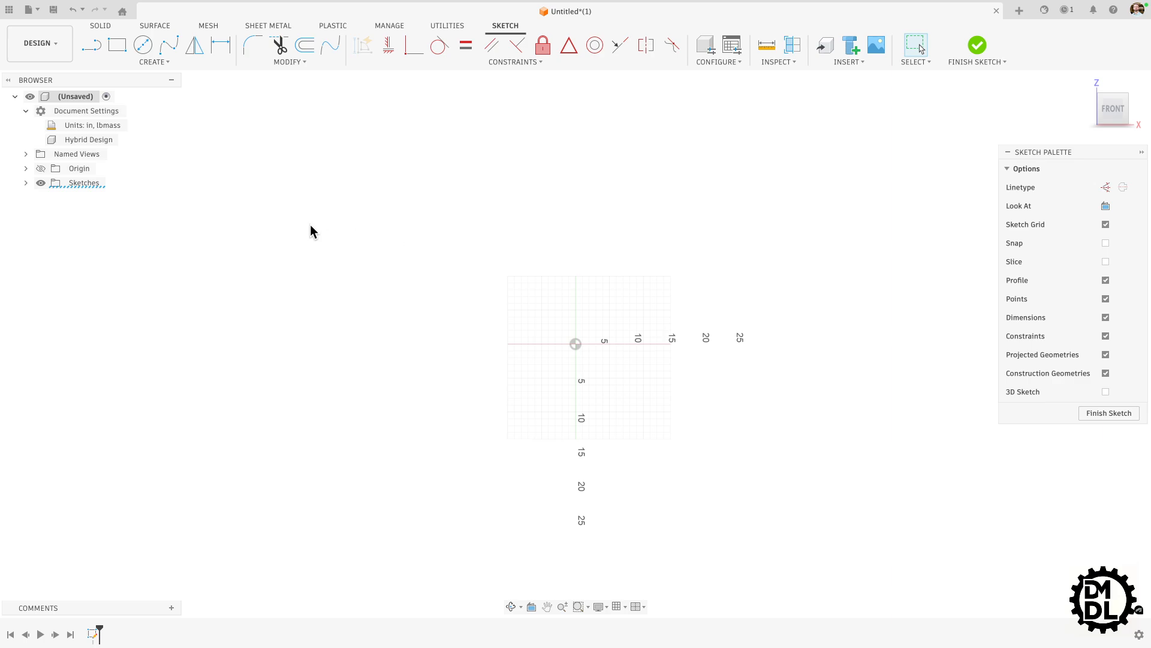
# Sketch a circle centred on the origin and dimension its diameter to 24 in
pyautogui.press('l')
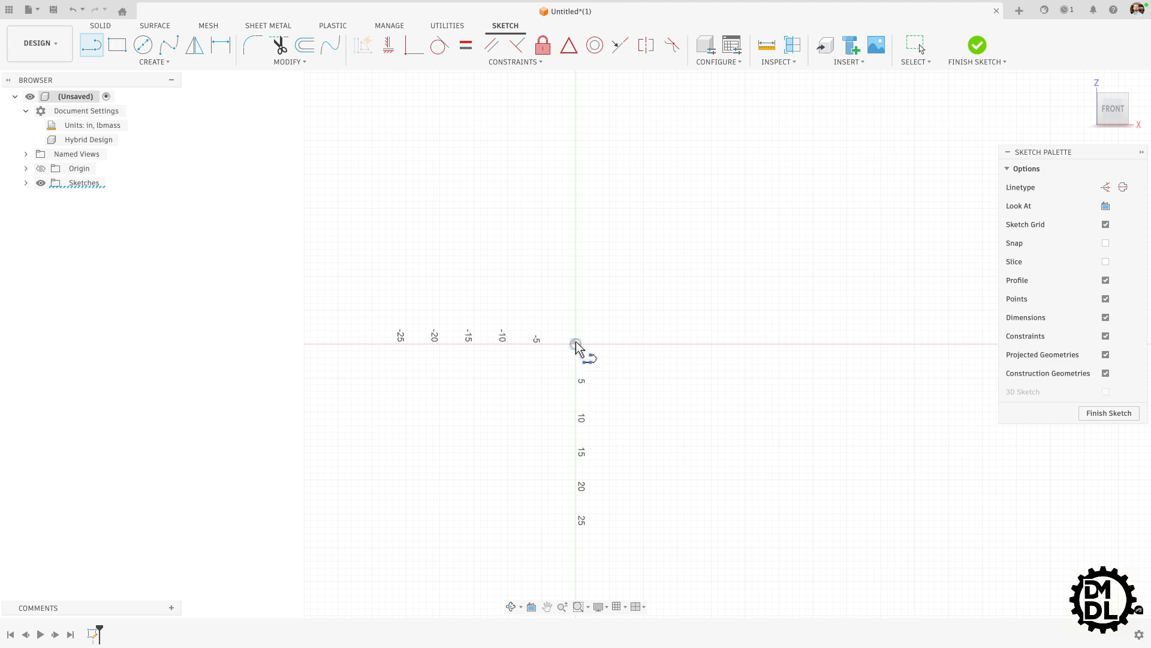
pyautogui.click(144, 48)
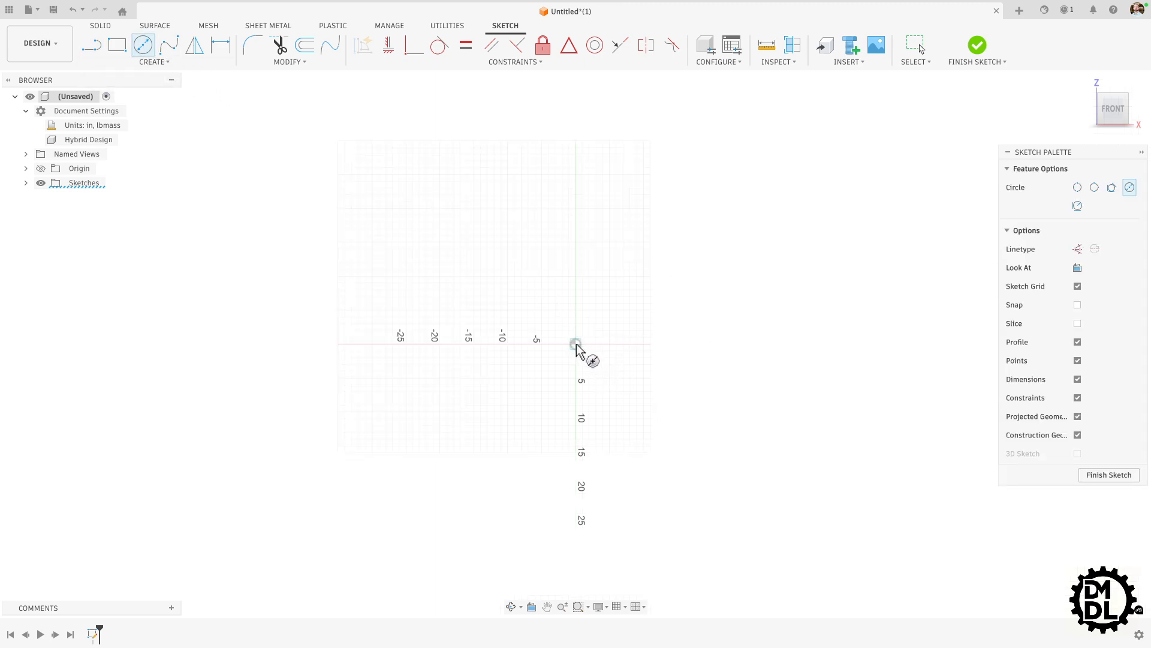
pyautogui.click(575, 345)
pyautogui.press('d')
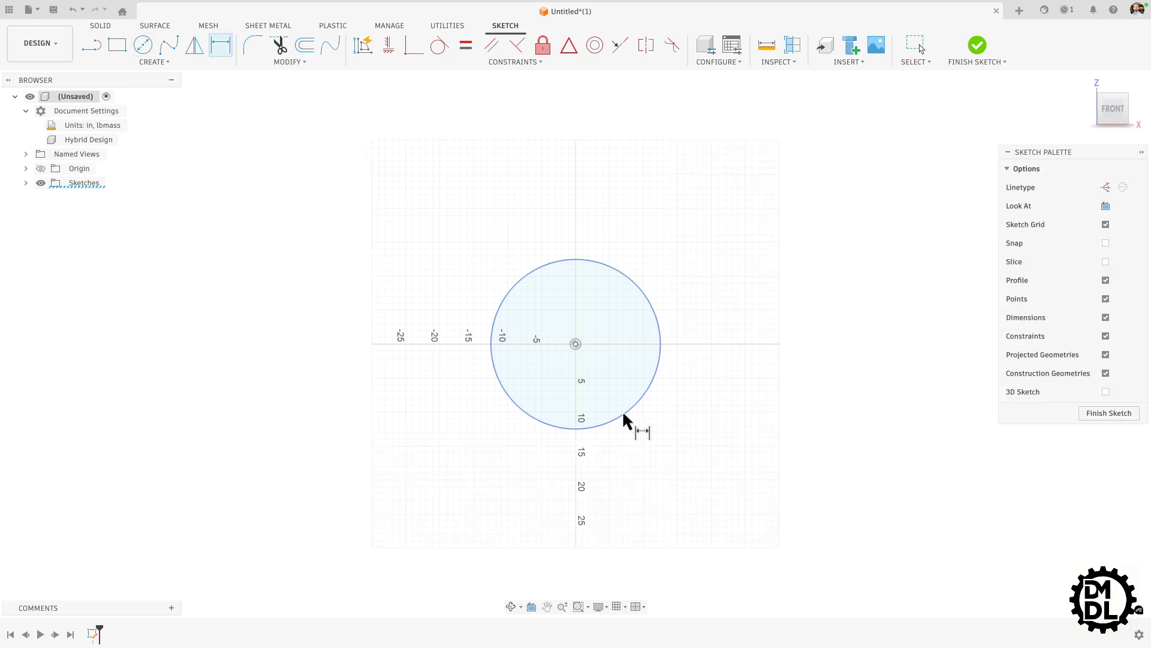
pyautogui.click(622, 412)
pyautogui.click(665, 477)
pyautogui.write('24')
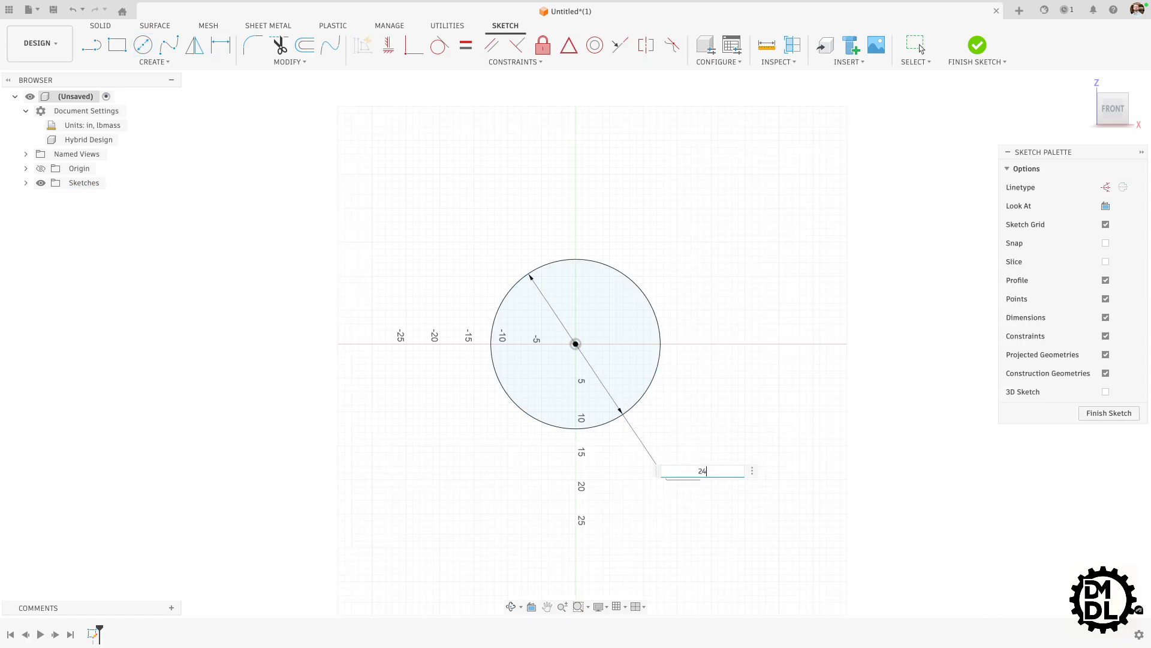
pyautogui.press('Return')
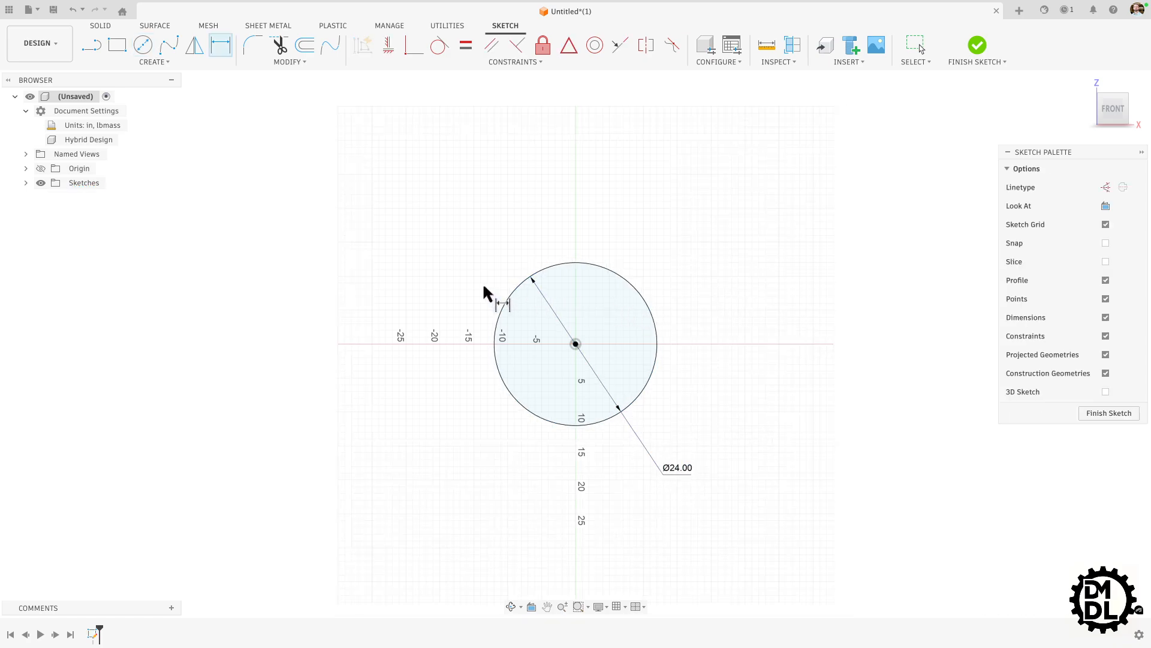
# Draw a vertical line across the full height of the circle, passing through its centre
pyautogui.press('l')
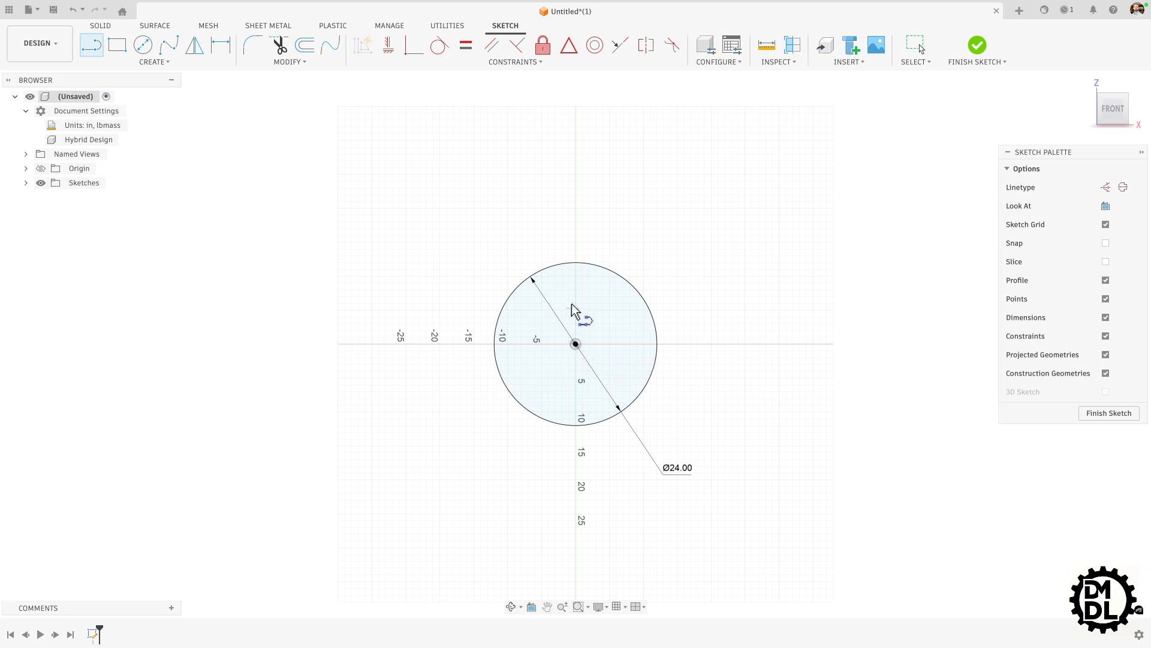
pyautogui.click(575, 263)
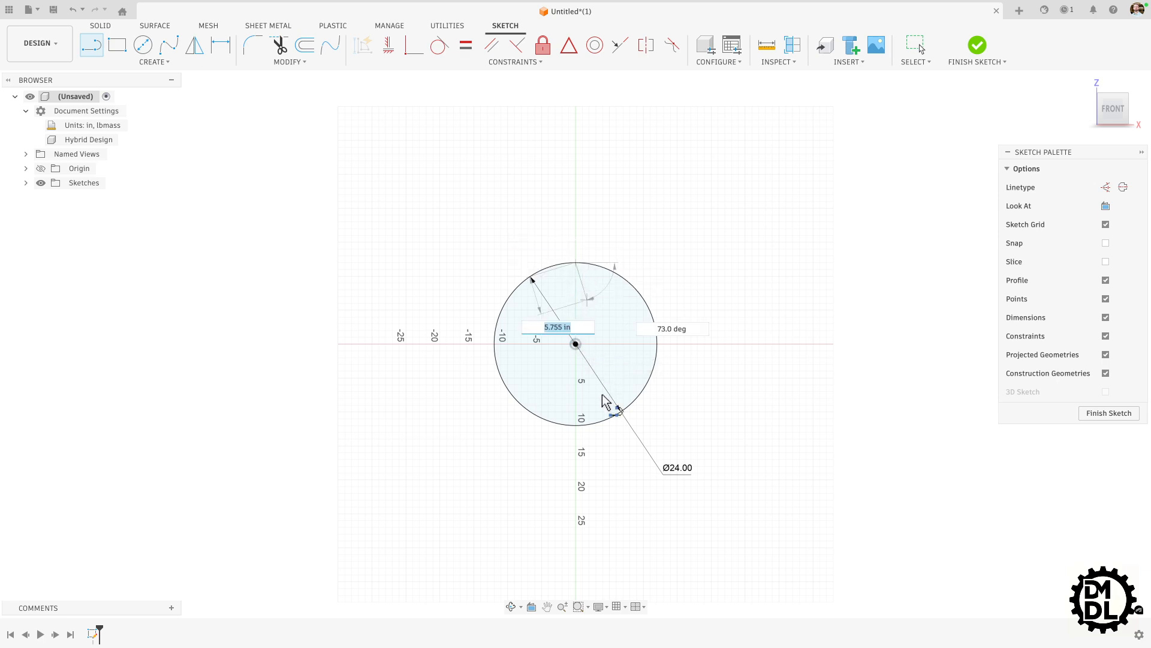
pyautogui.click(576, 425)
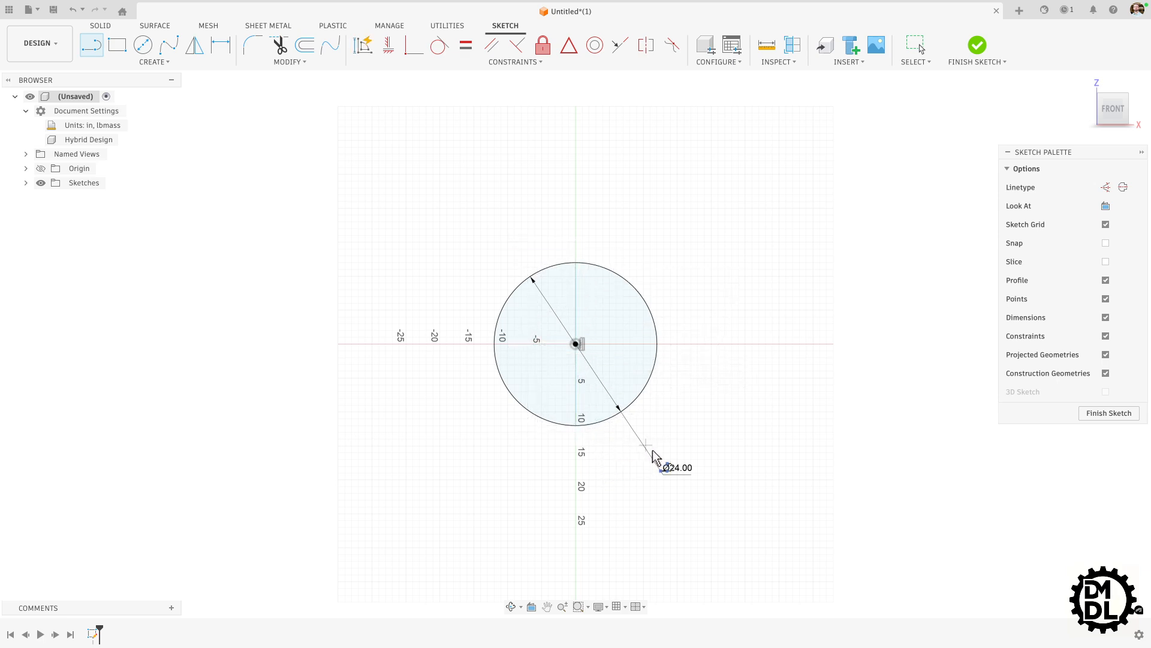
pyautogui.press('Escape')
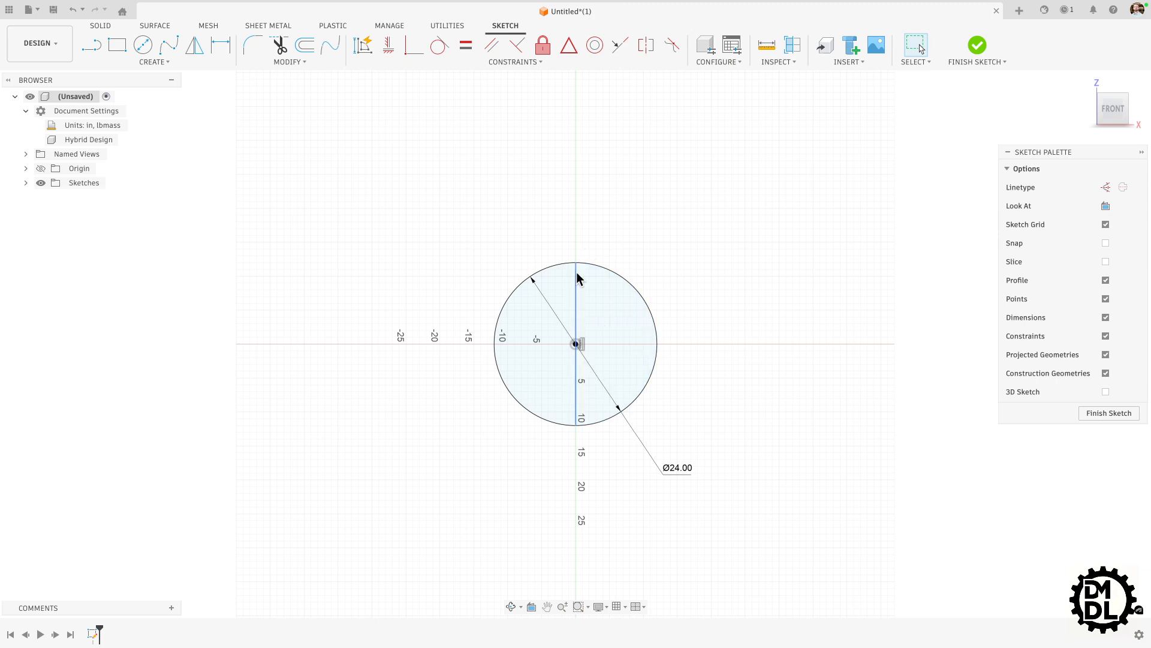
# Shift the vertical line off centre to test it, constrain it coincident with the origin point, and finish the sketch
pyautogui.click(577, 264)
pyautogui.moveTo(578, 265)
pyautogui.mouseDown()
pyautogui.moveTo(599, 232)
pyautogui.moveTo(613, 244)
pyautogui.moveTo(596, 246)
pyautogui.mouseUp()
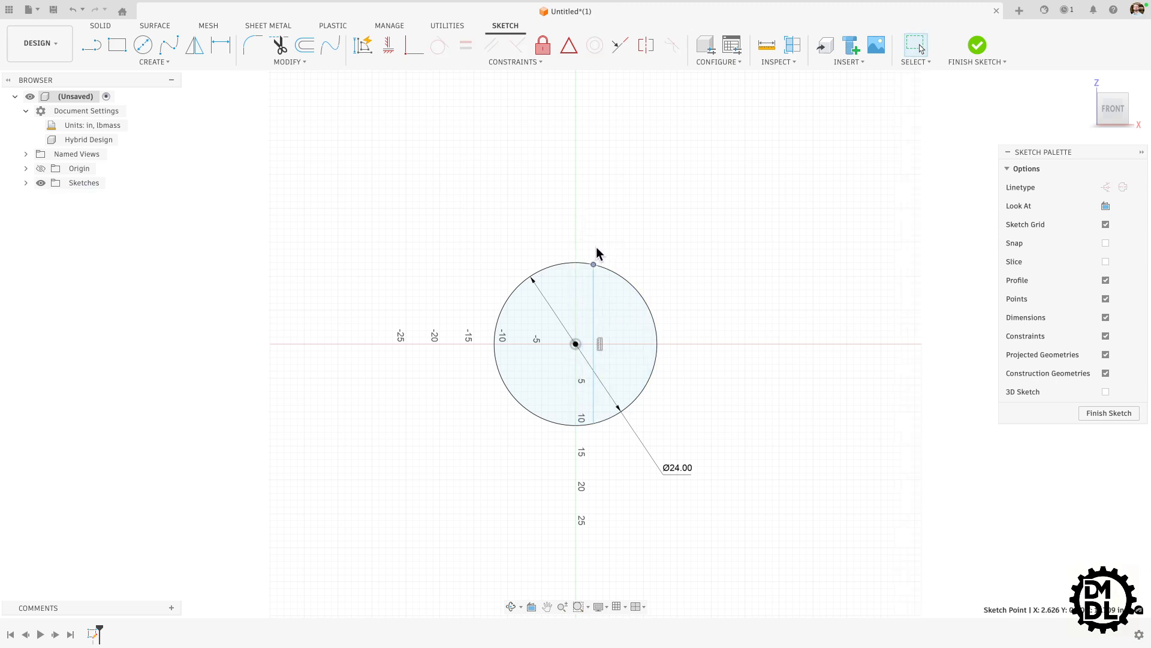
pyautogui.click(576, 344)
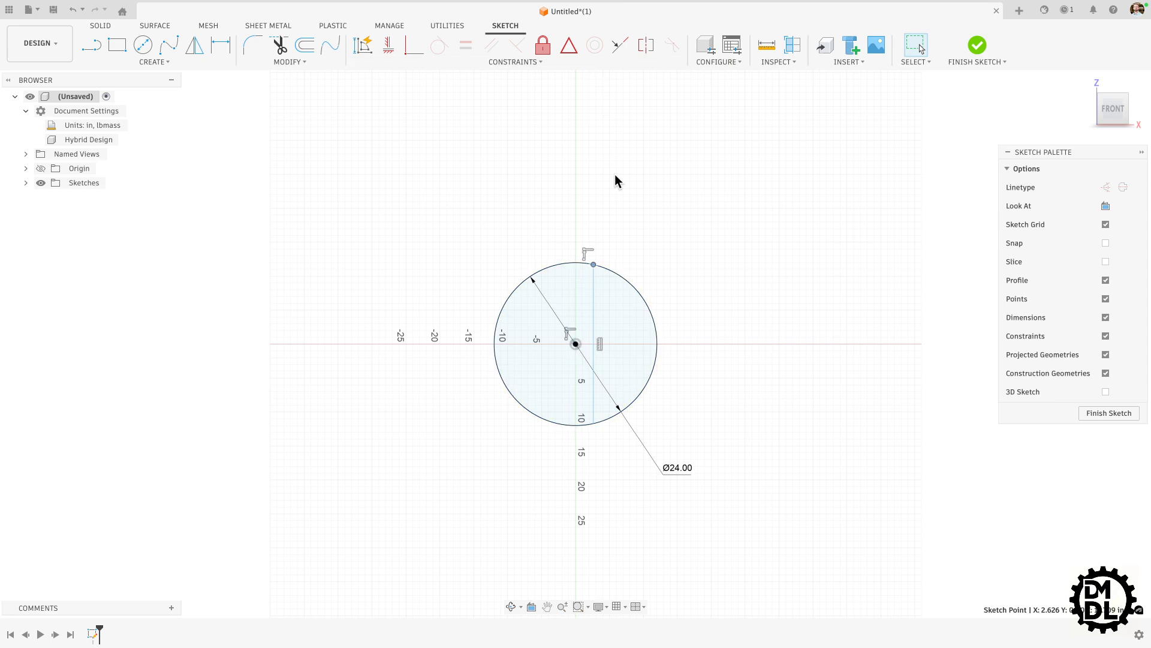
pyautogui.click(414, 48)
pyautogui.click(576, 345)
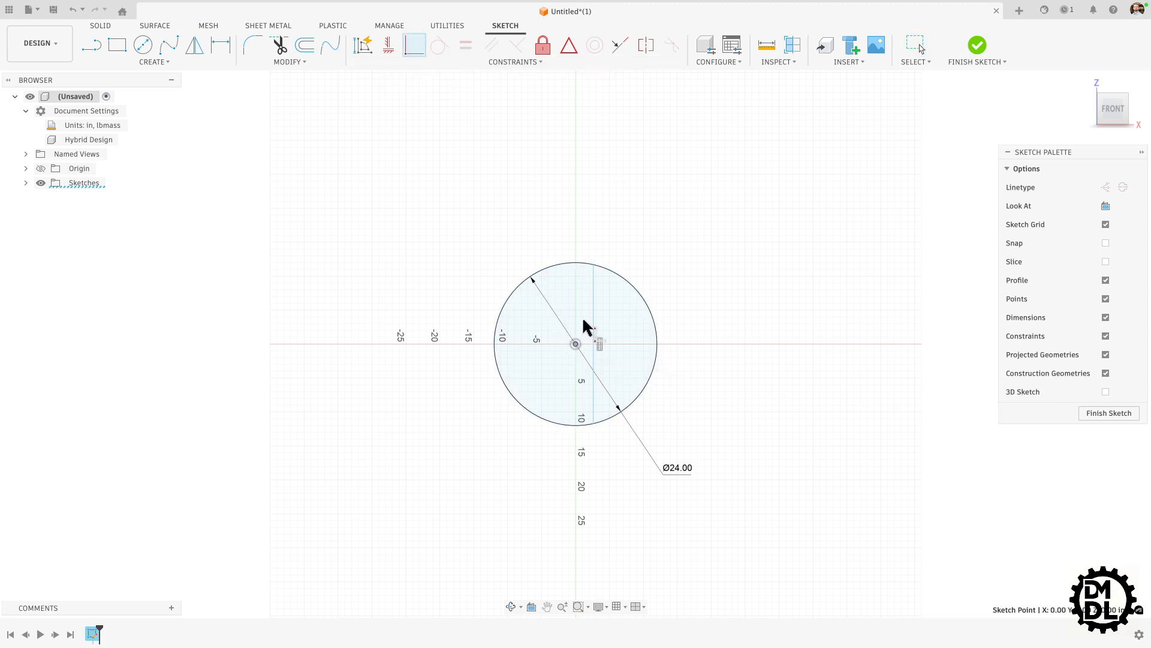
pyautogui.click(594, 329)
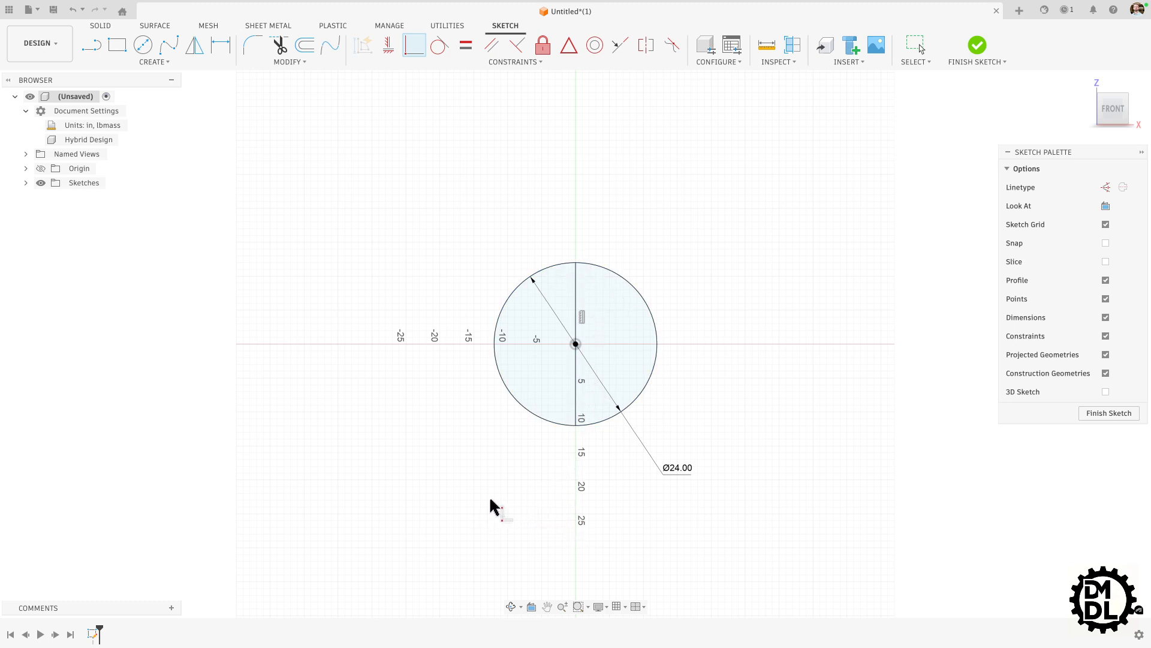
pyautogui.click(1100, 415)
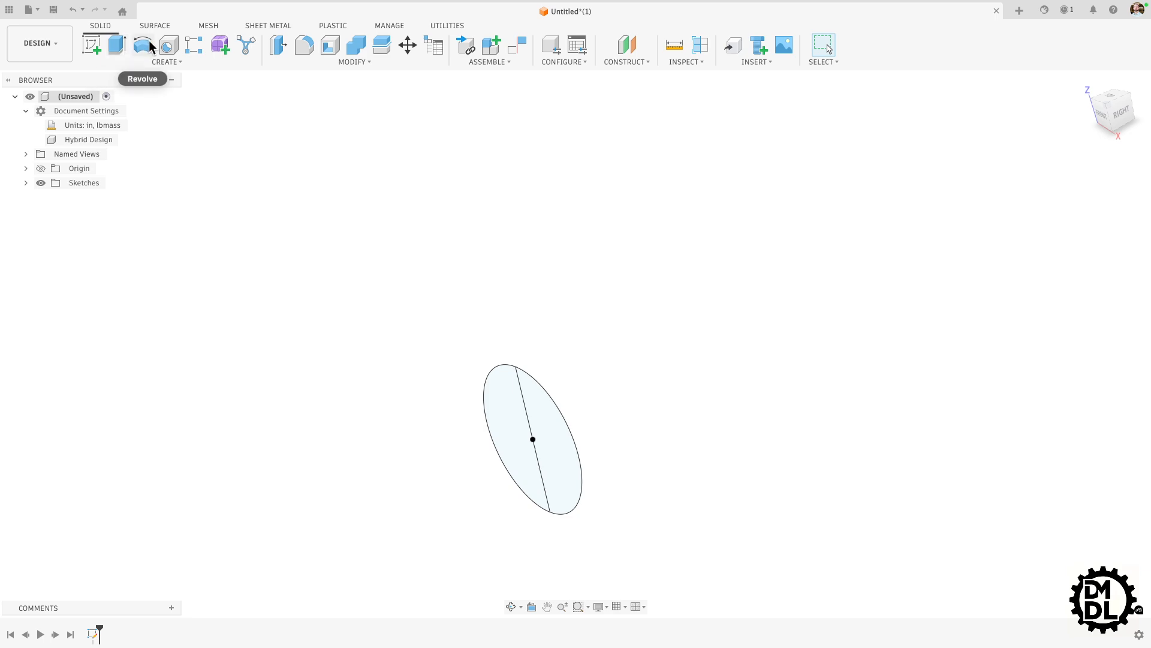
# Revolve one half of the circle 360 degrees about the vertical line to make a solid sphere as a new body
pyautogui.click(144, 45)
pyautogui.click(552, 438)
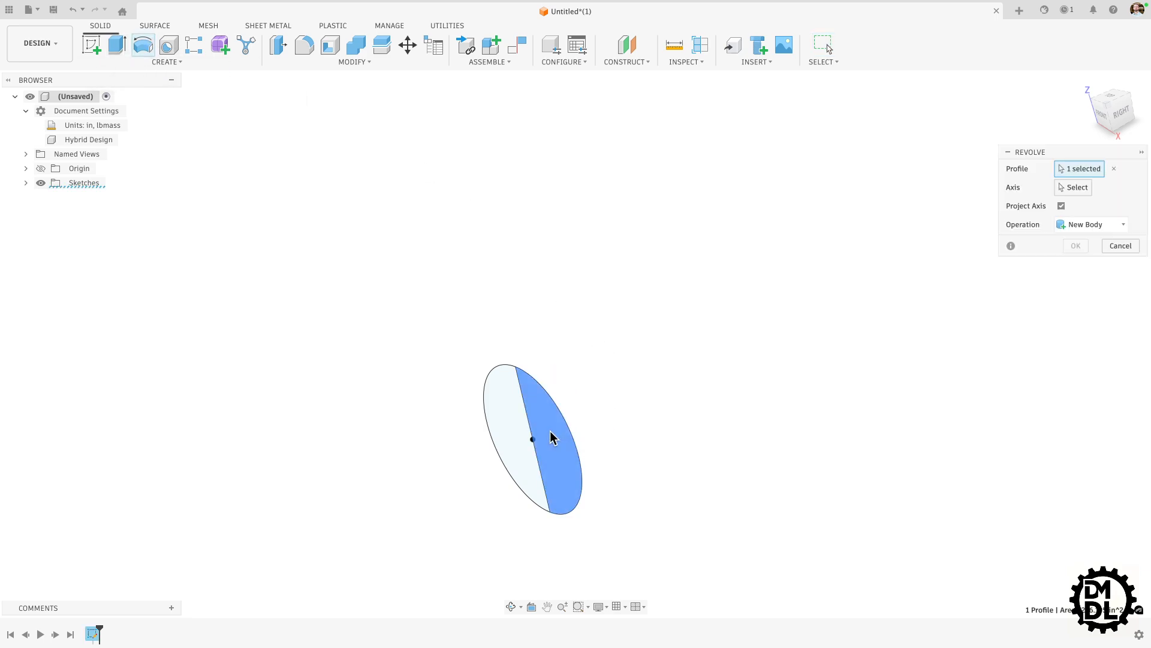
pyautogui.scroll(2, 551, 434)
pyautogui.scroll(1, 547, 427)
pyautogui.keyDown('shift'); pyautogui.moveTo(547, 427); pyautogui.dragTo(559, 421, button='middle'); pyautogui.keyUp('shift')
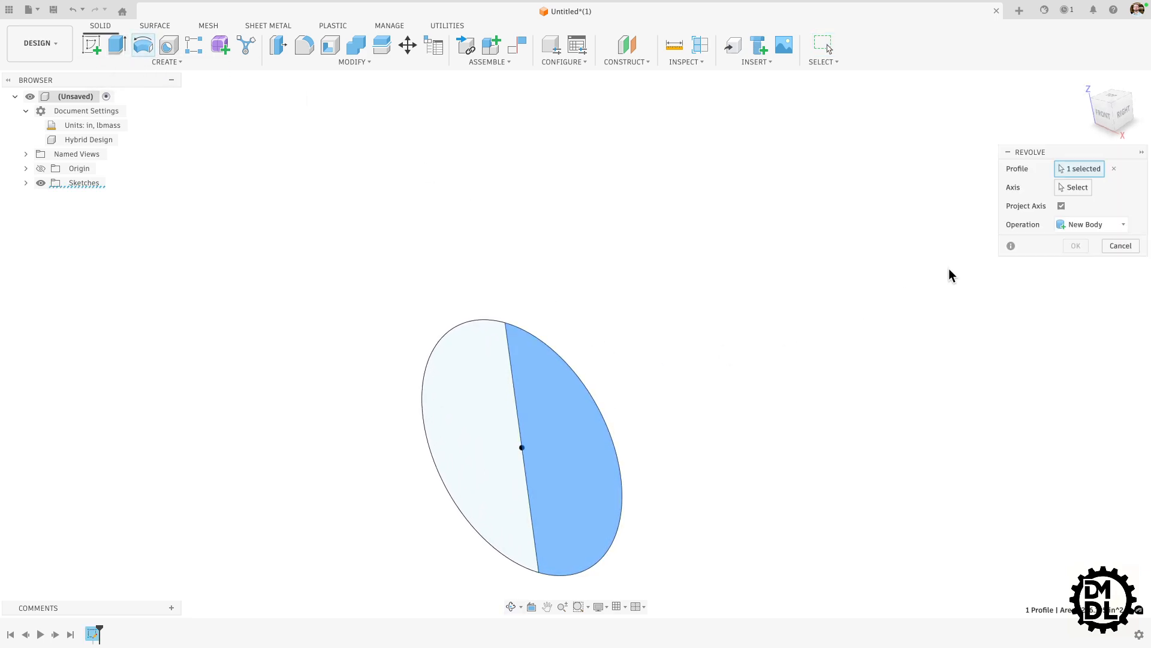
pyautogui.click(1070, 189)
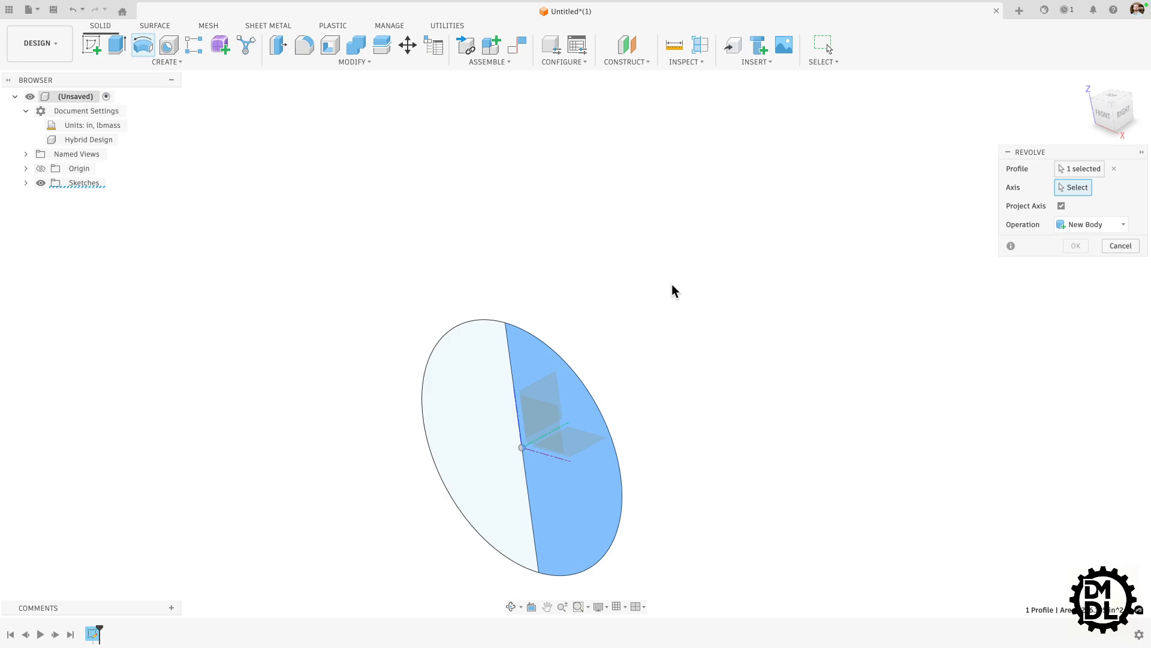
pyautogui.click(508, 342)
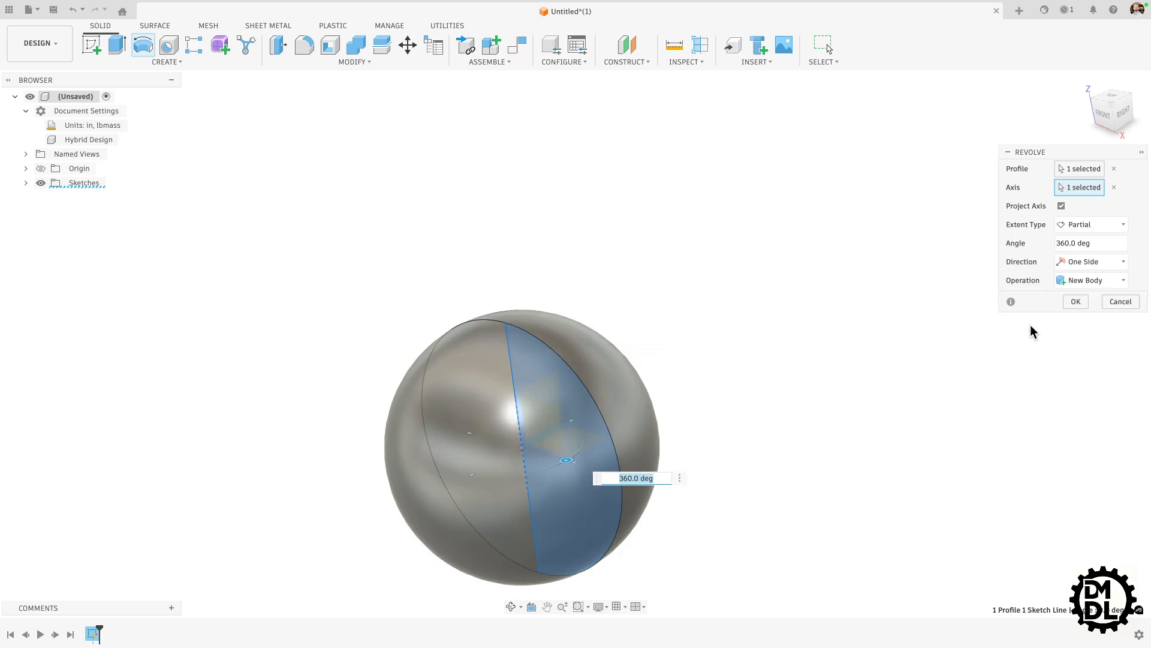
pyautogui.click(1079, 304)
pyautogui.scroll(-3, 571, 260)
pyautogui.scroll(1, 671, 446)
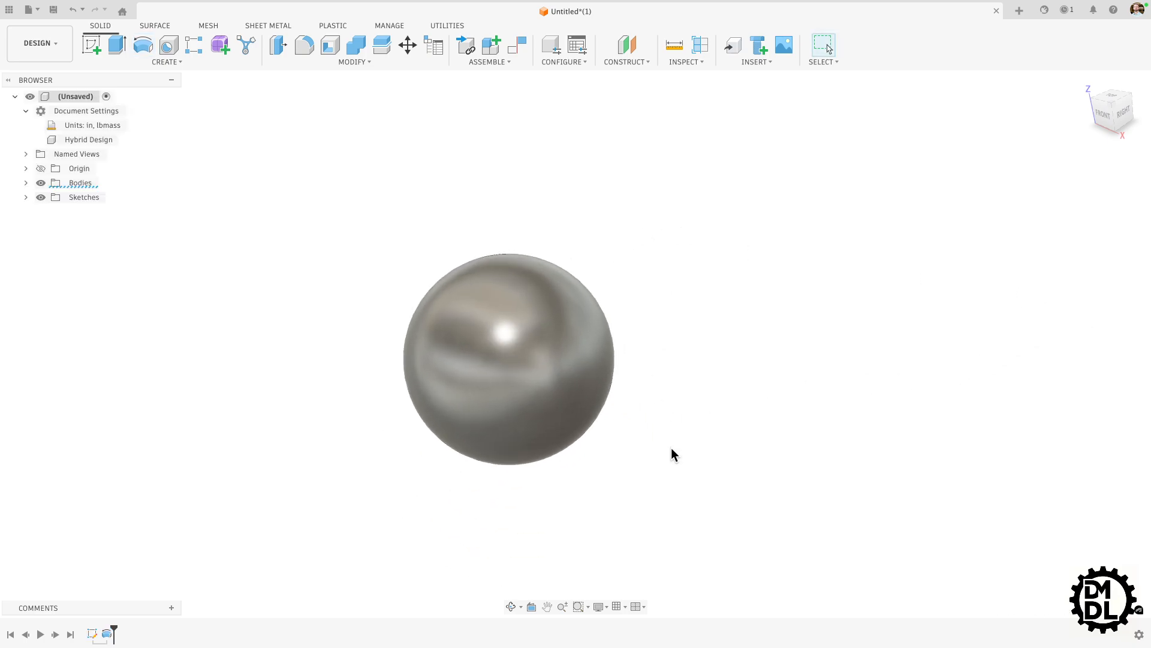
# Shell the sphere toward the inside with a thin wall, using the sphere's surface as the selection
pyautogui.moveTo(671, 447)
pyautogui.keyDown('shift'); pyautogui.mouseDown(button='middle')
pyautogui.moveTo(700, 374)
pyautogui.moveTo(682, 403)
pyautogui.moveTo(617, 398)
pyautogui.moveTo(548, 426)
pyautogui.moveTo(648, 413)
pyautogui.moveTo(646, 428)
pyautogui.mouseUp(button='middle'); pyautogui.keyUp('shift')
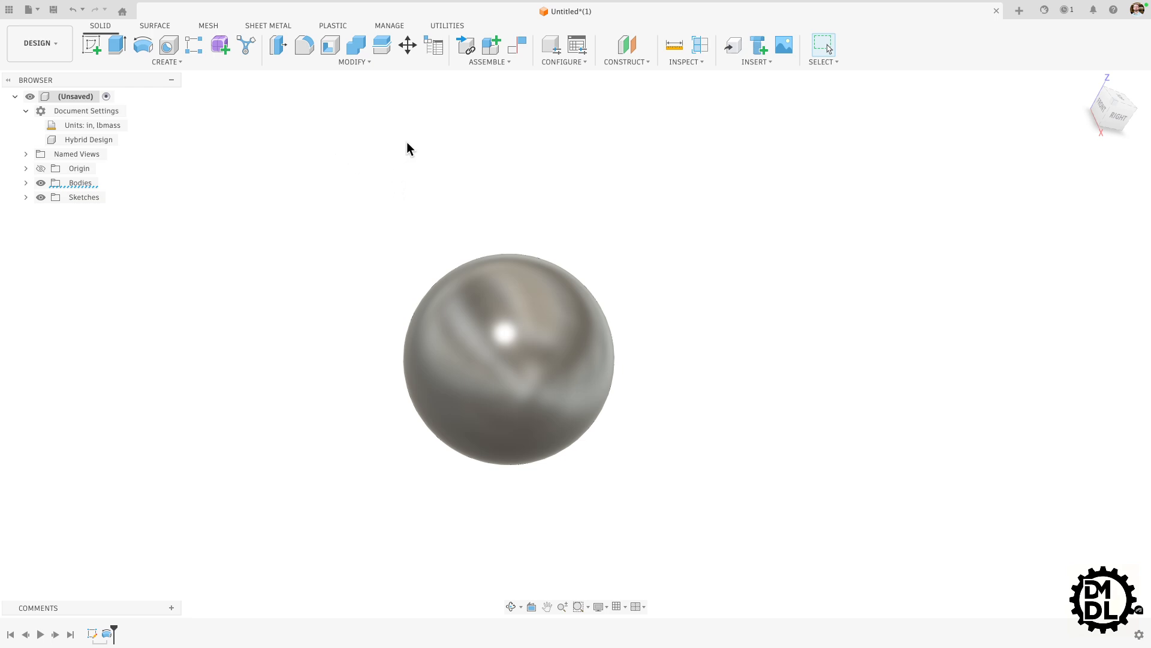
pyautogui.click(331, 45)
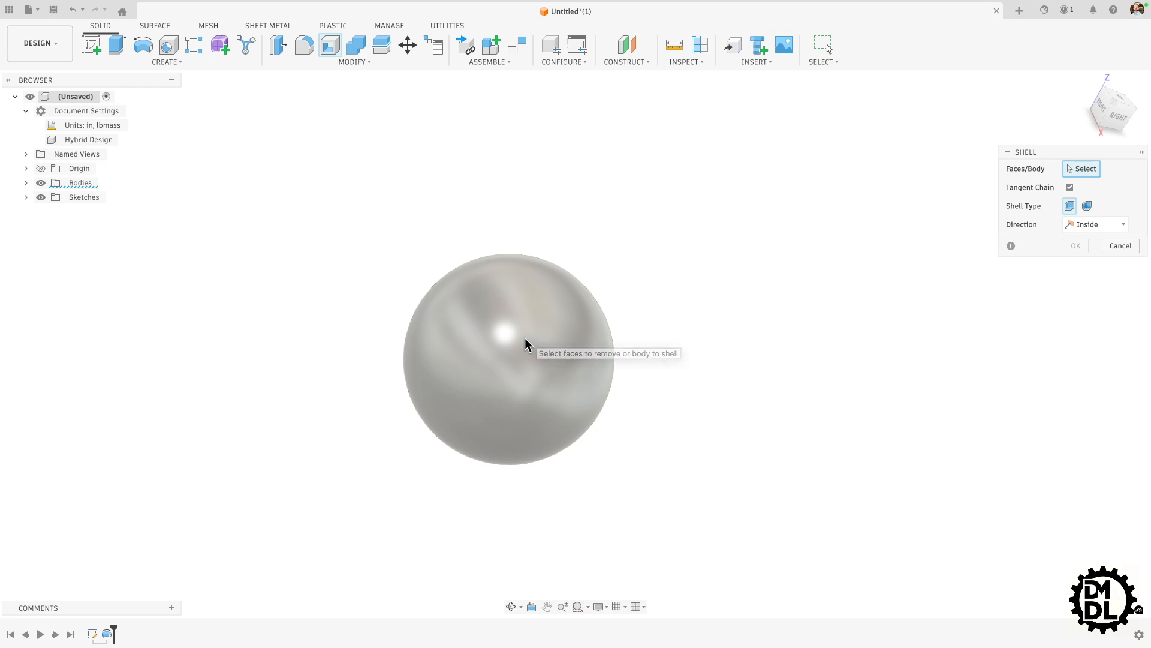
pyautogui.click(561, 324)
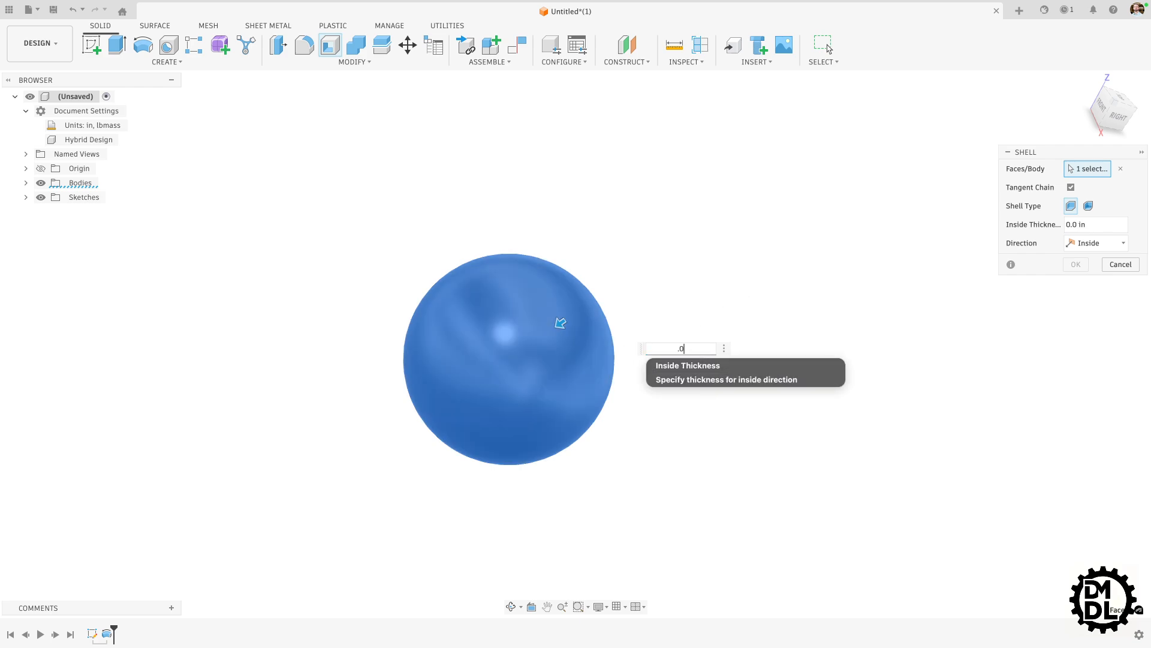
pyautogui.press('Return')
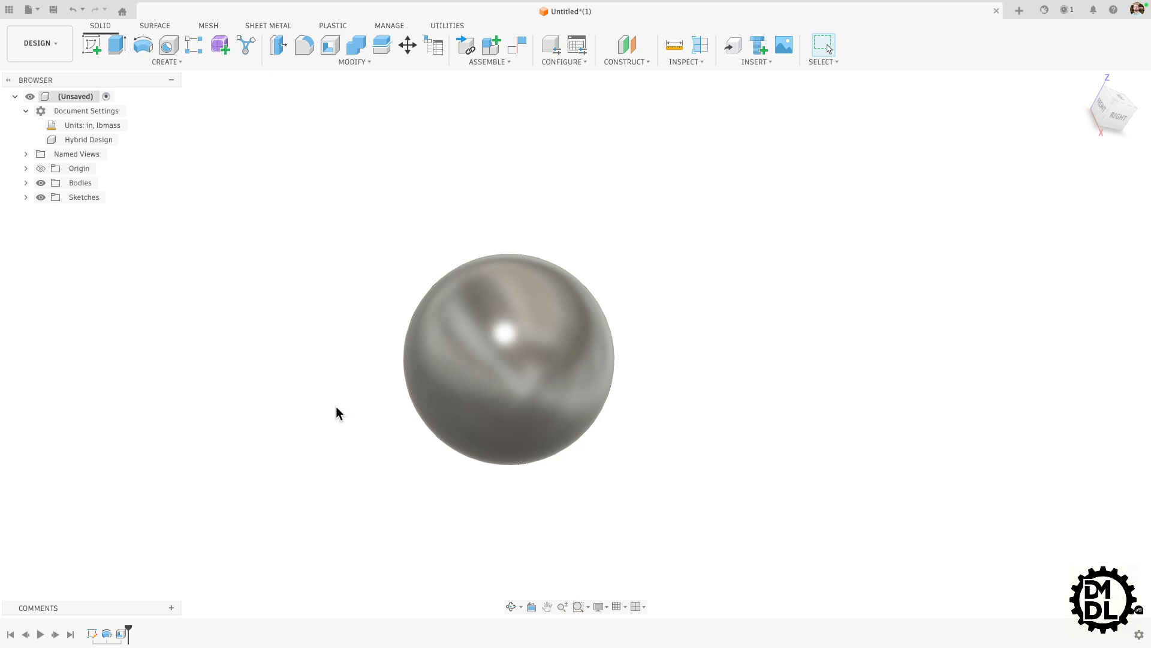
# Create a section analysis that cuts the hollow sphere through its centre on the YZ plane at 0.00 in offset
pyautogui.scroll(-3, 337, 406)
pyautogui.scroll(2, 485, 405)
pyautogui.scroll(-2, 556, 401)
pyautogui.scroll(3, 394, 481)
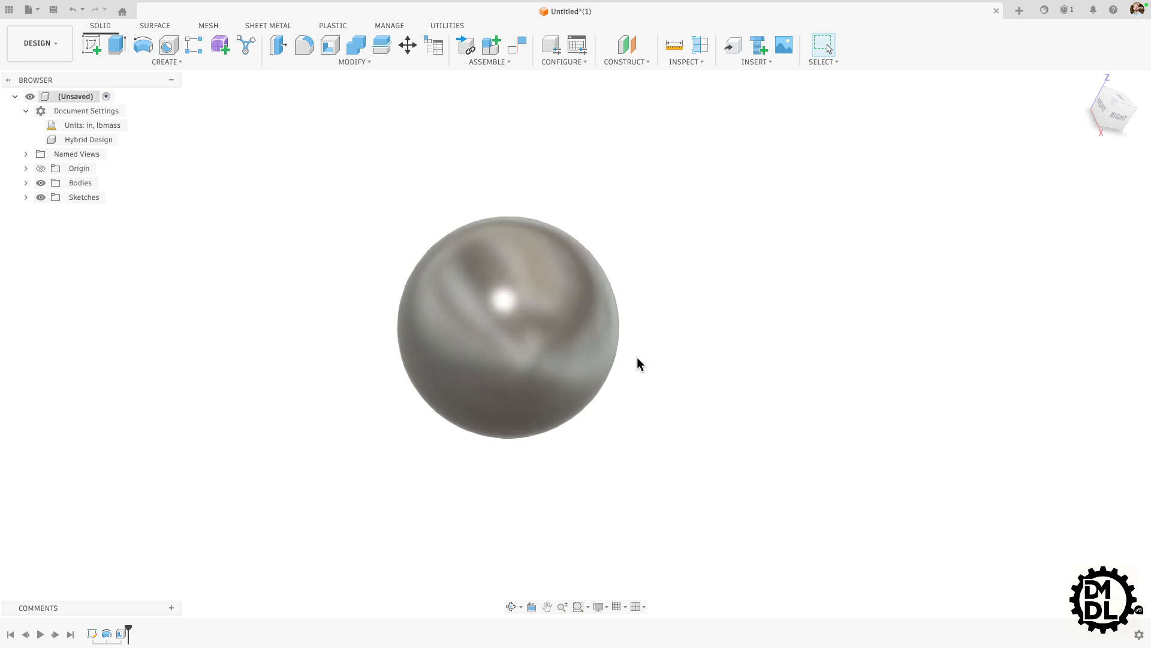
pyautogui.scroll(-1, 637, 357)
pyautogui.scroll(2, 426, 302)
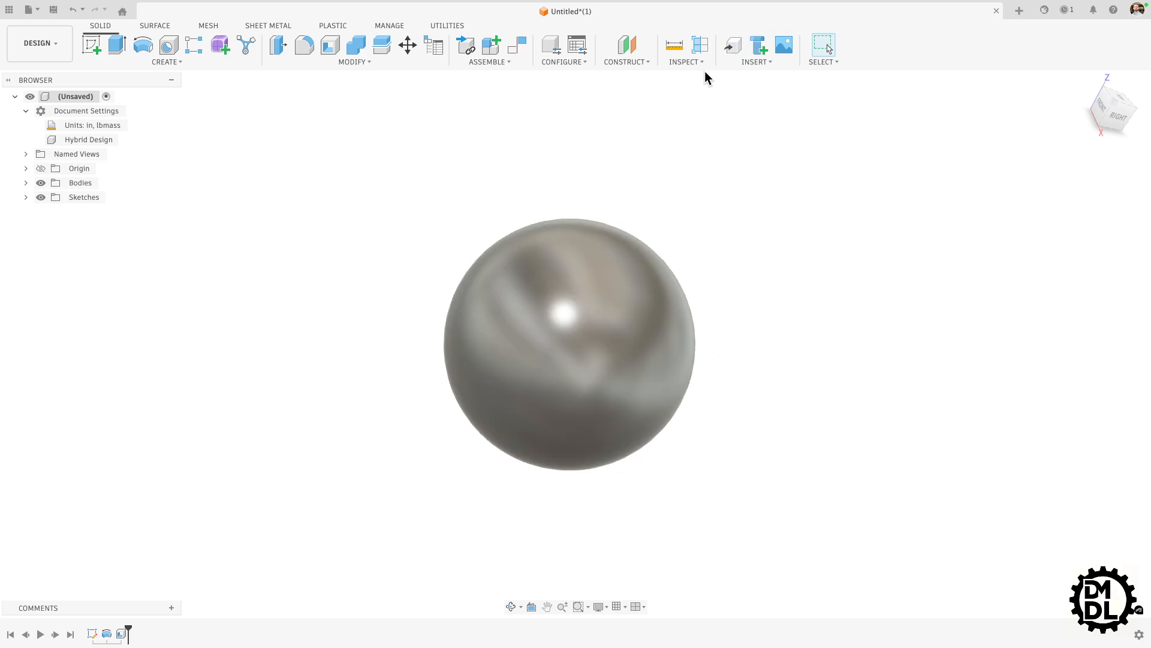
pyautogui.click(676, 63)
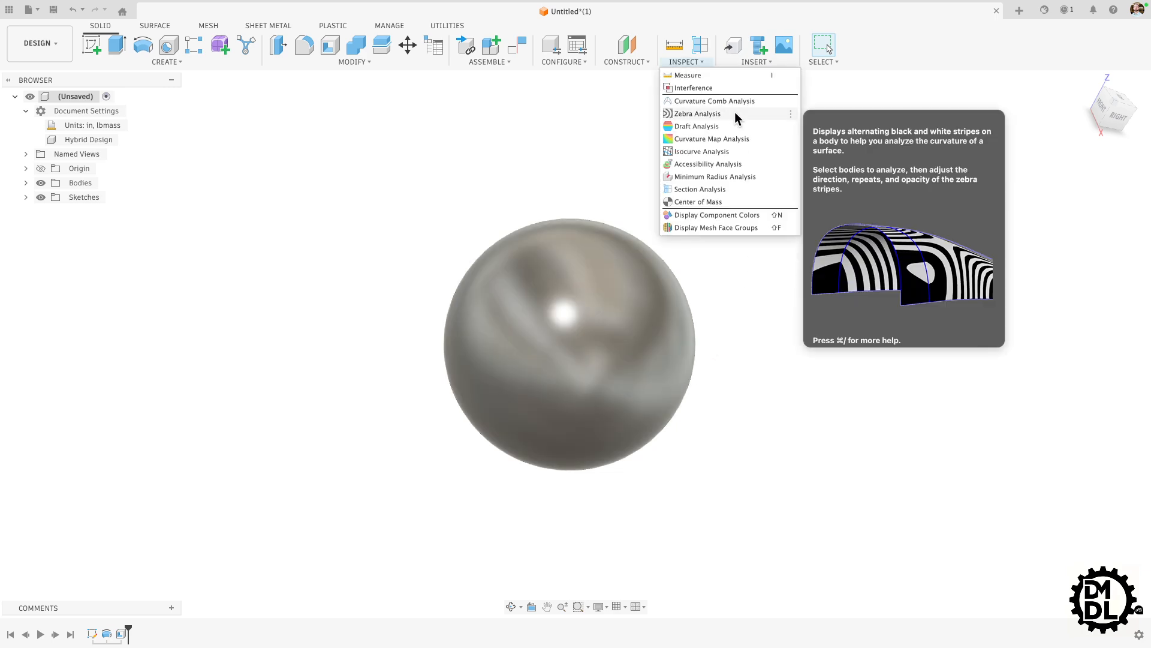
pyautogui.click(721, 190)
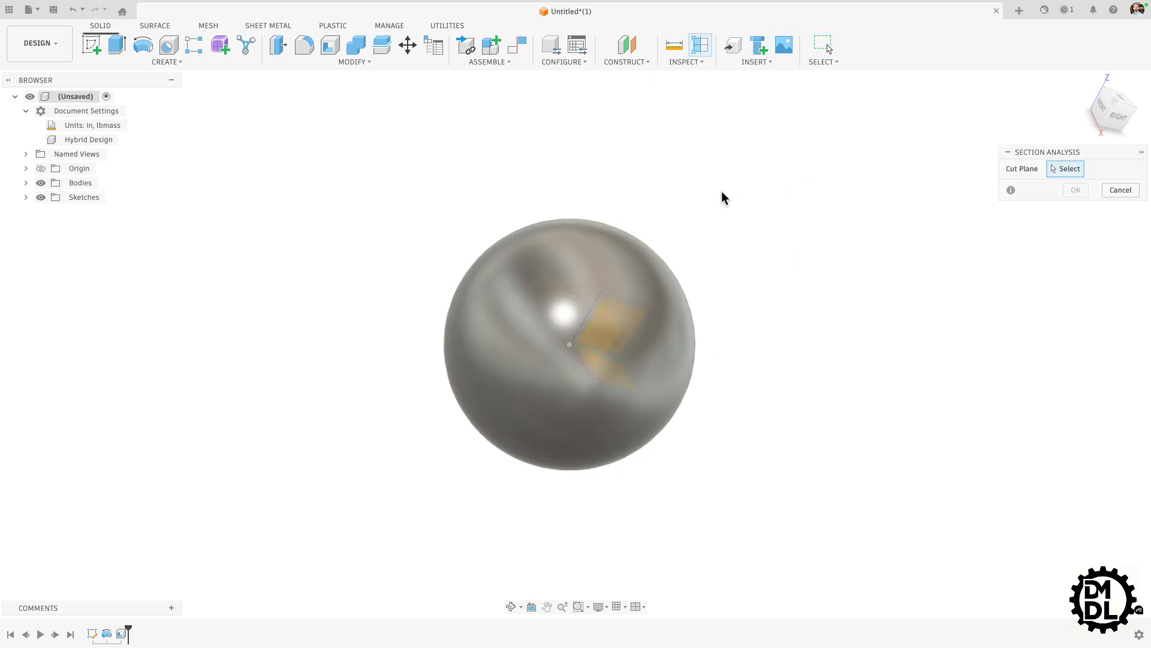
pyautogui.keyDown('shift'); pyautogui.moveTo(598, 344); pyautogui.dragTo(620, 331, button='middle'); pyautogui.keyUp('shift')
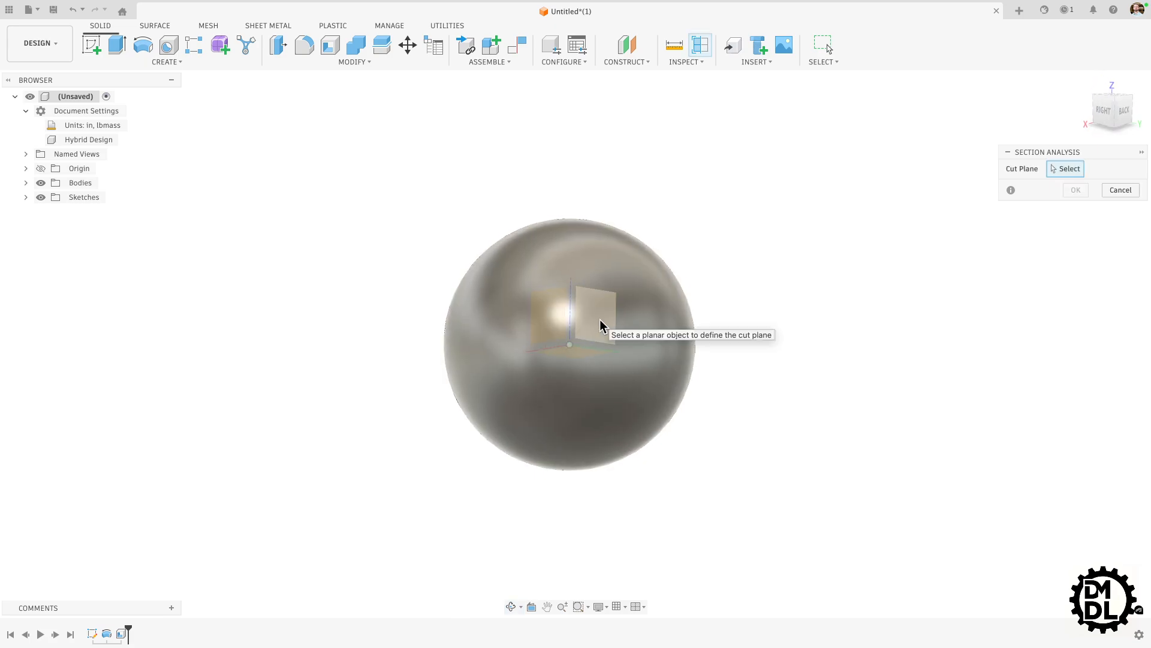
pyautogui.click(602, 324)
pyautogui.click(1083, 304)
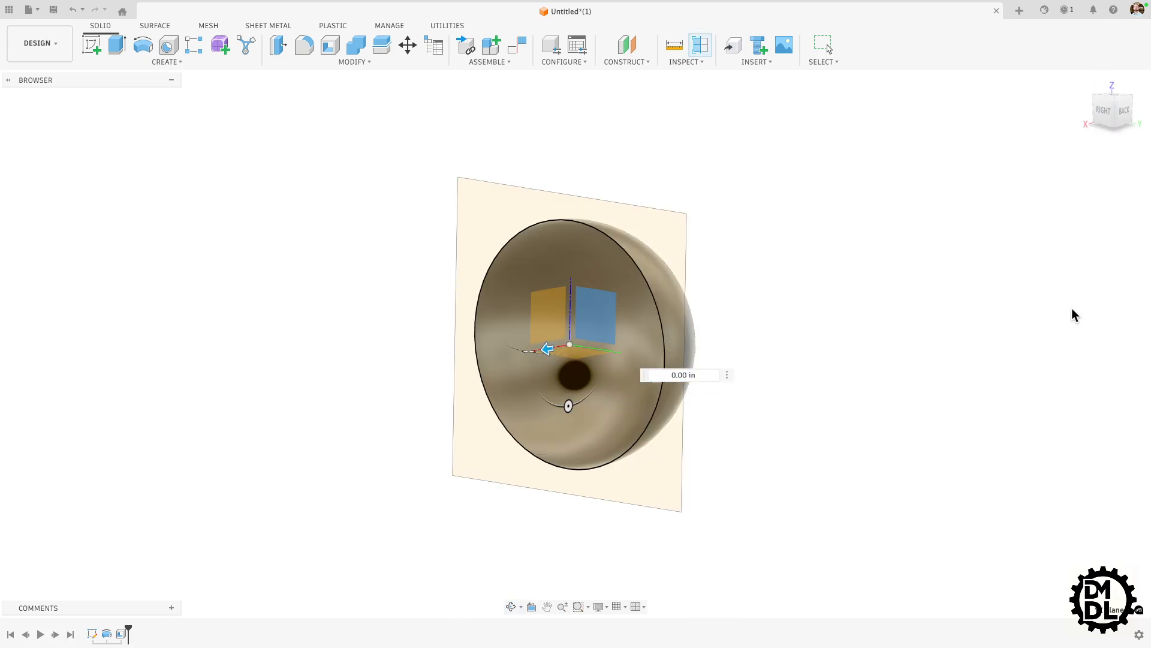
# Examine the thin wall along the cut edge and the hollow interior of the sectioned sphere, close up and from several angles
pyautogui.keyDown('shift'); pyautogui.moveTo(578, 290); pyautogui.dragTo(593, 328, button='middle'); pyautogui.keyUp('shift')
pyautogui.scroll(3, 608, 243)
pyautogui.scroll(5, 608, 241)
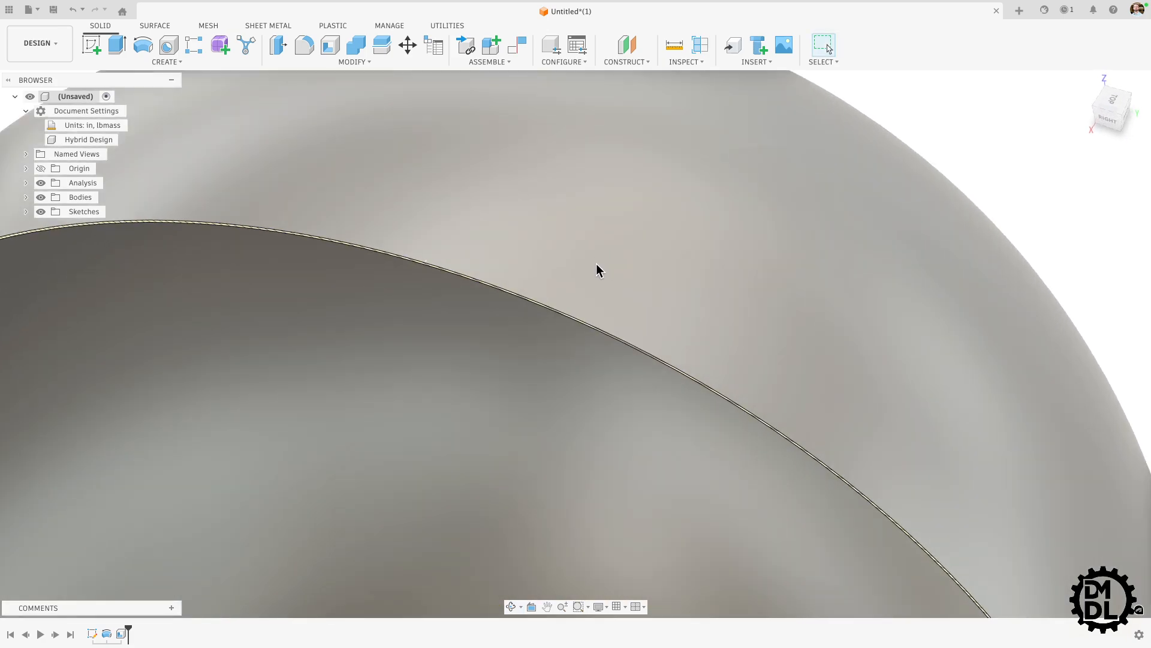
pyautogui.keyDown('shift'); pyautogui.moveTo(596, 263); pyautogui.dragTo(571, 294, button='middle'); pyautogui.keyUp('shift')
pyautogui.scroll(-8, 547, 324)
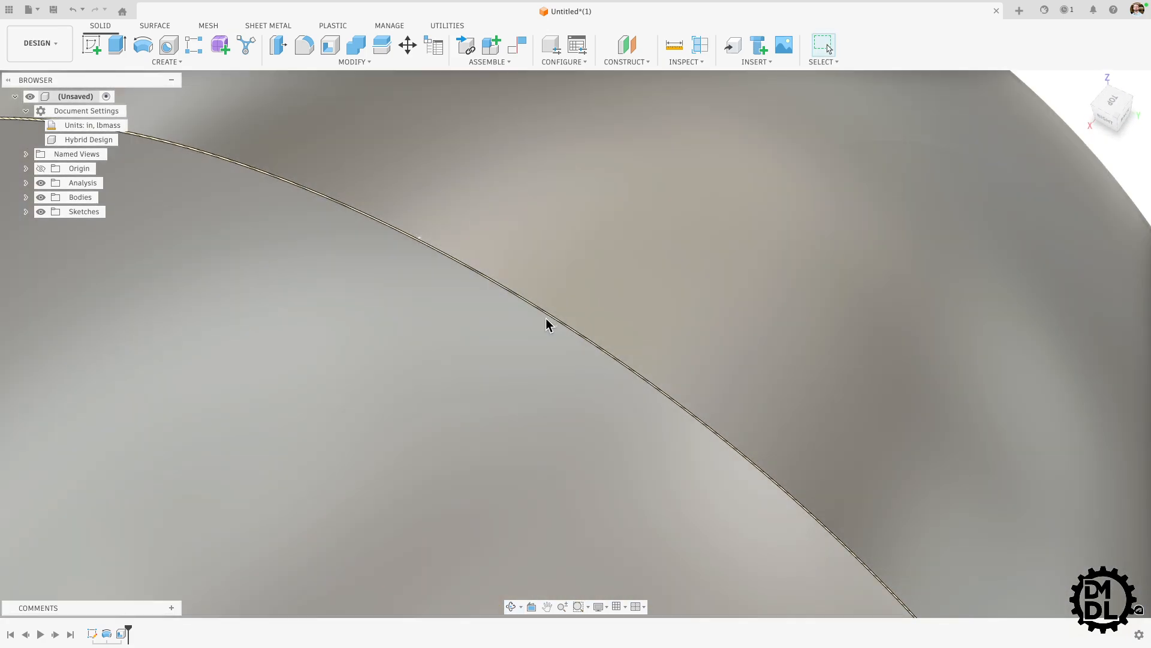
pyautogui.keyDown('shift'); pyautogui.moveTo(527, 342); pyautogui.dragTo(491, 128, button='middle'); pyautogui.keyUp('shift')
# Open the Appearance settings for the sectioned sphere and browse the Fusion library to the glossy paints
pyautogui.click(377, 63)
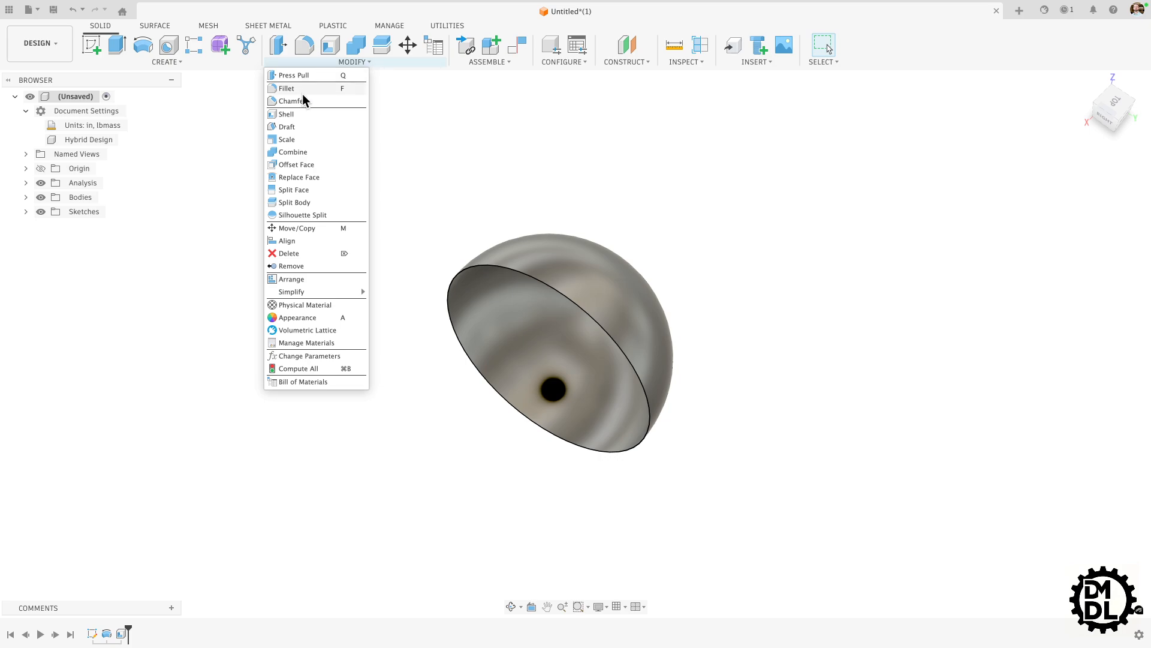
pyautogui.click(310, 318)
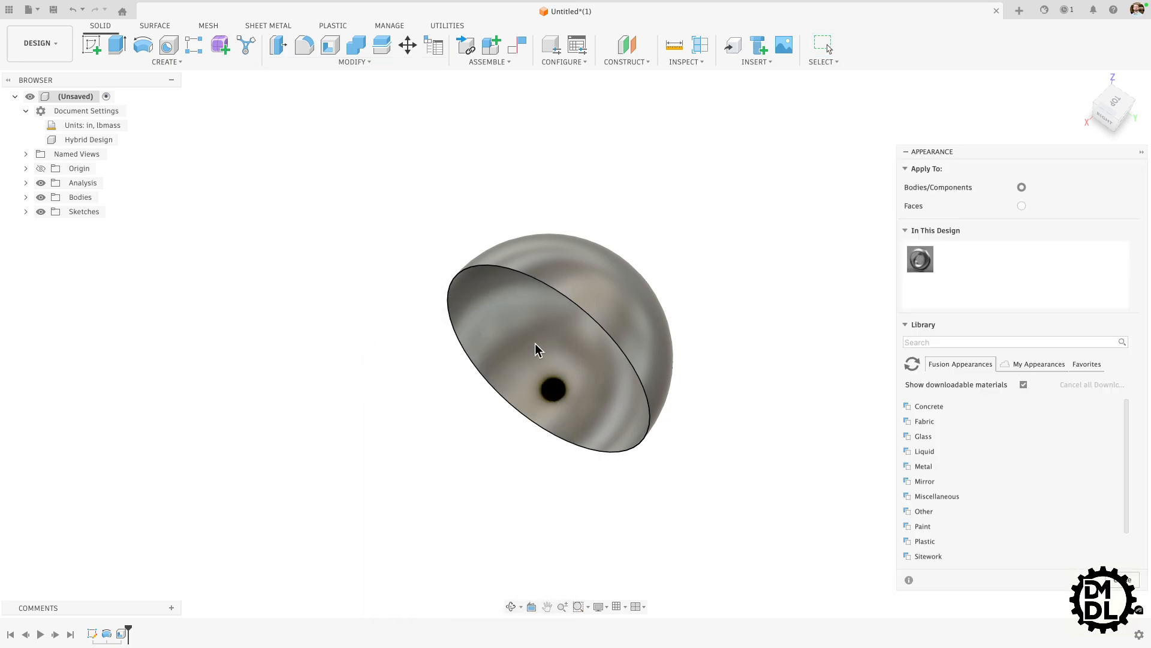
pyautogui.scroll(-2, 946, 455)
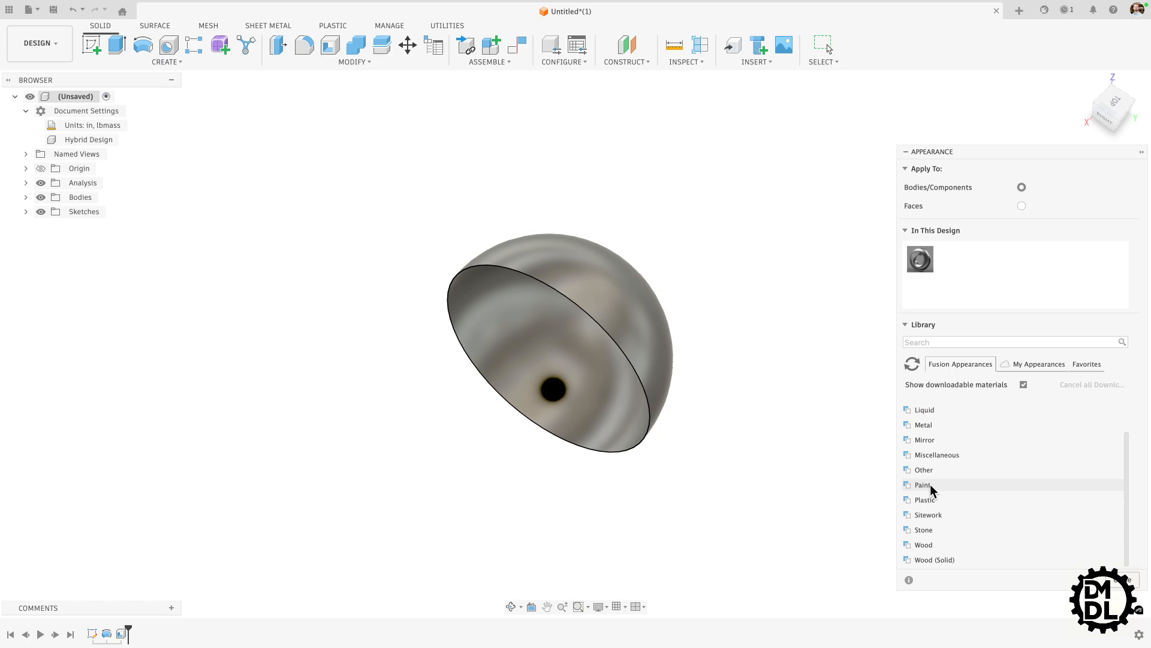
pyautogui.scroll(3, 920, 489)
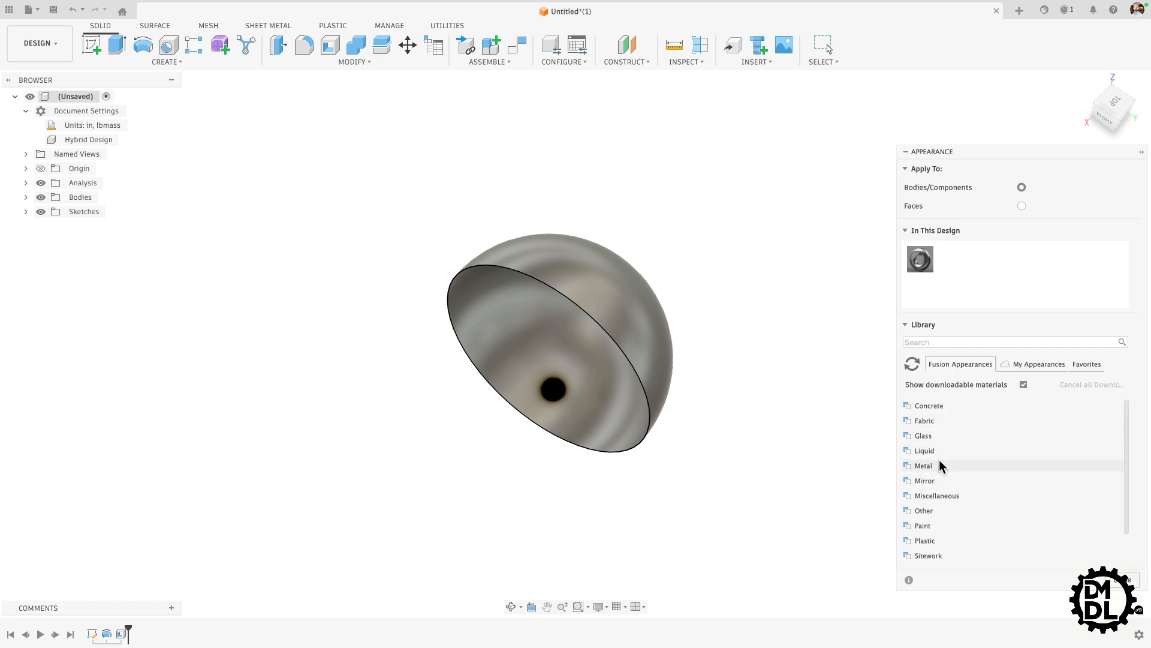
pyautogui.click(923, 526)
pyautogui.scroll(-3, 959, 525)
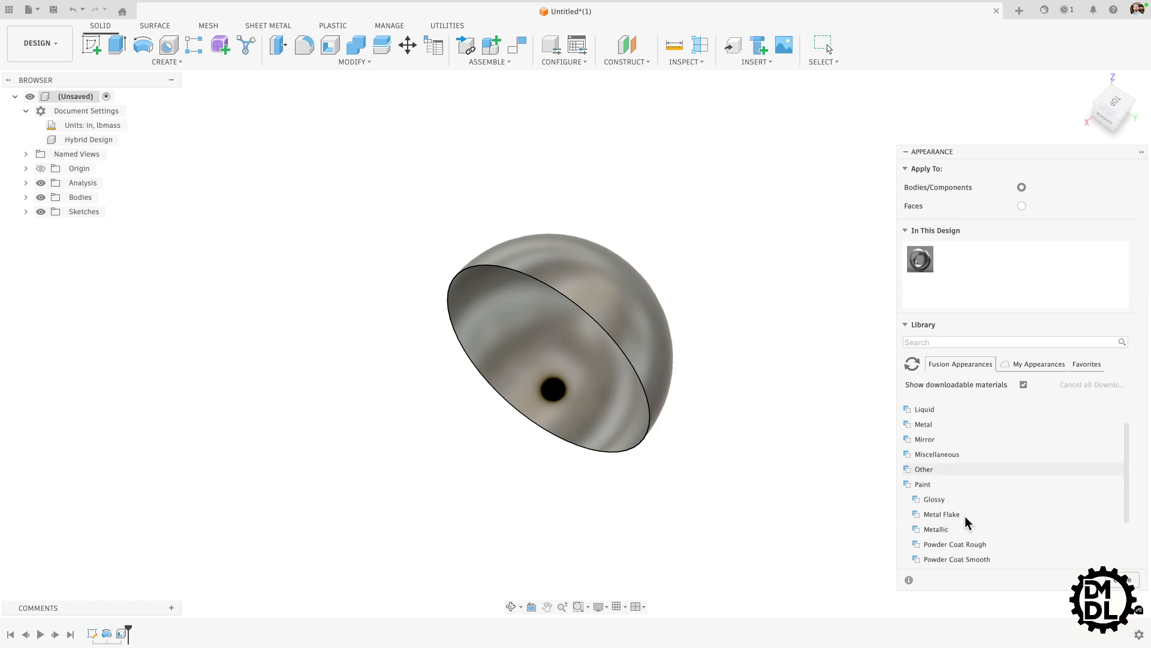
pyautogui.click(936, 499)
pyautogui.scroll(-3, 1009, 467)
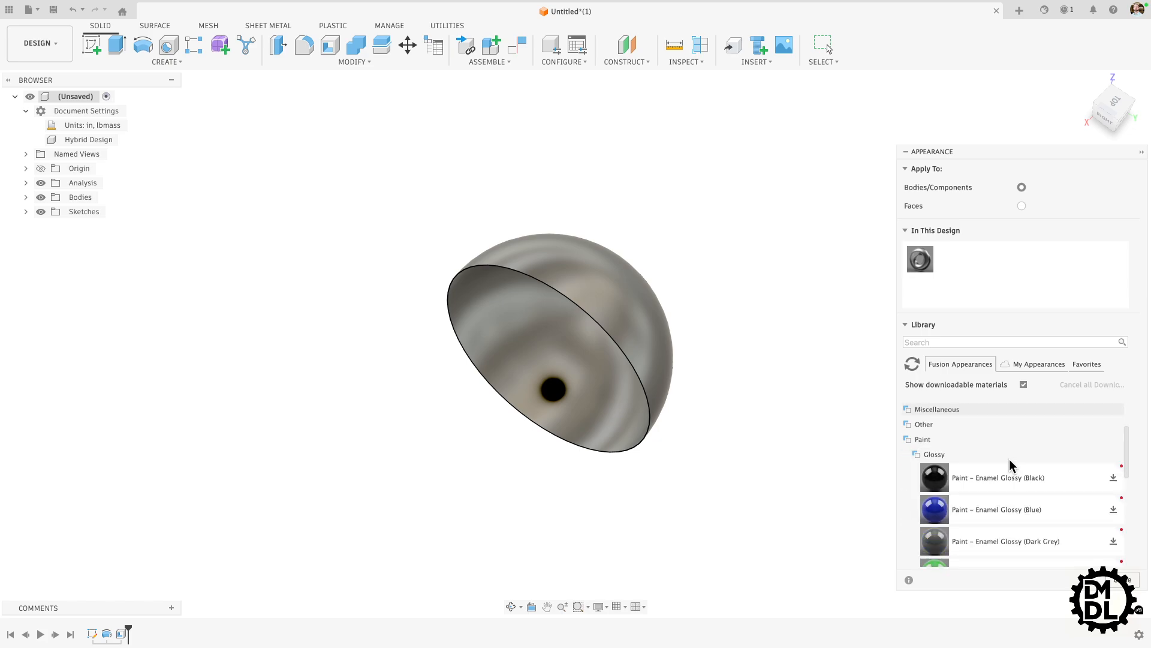
# Download the Paint - Enamel Glossy appearances in black, blue, green and red
pyautogui.click(1113, 478)
pyautogui.click(1113, 510)
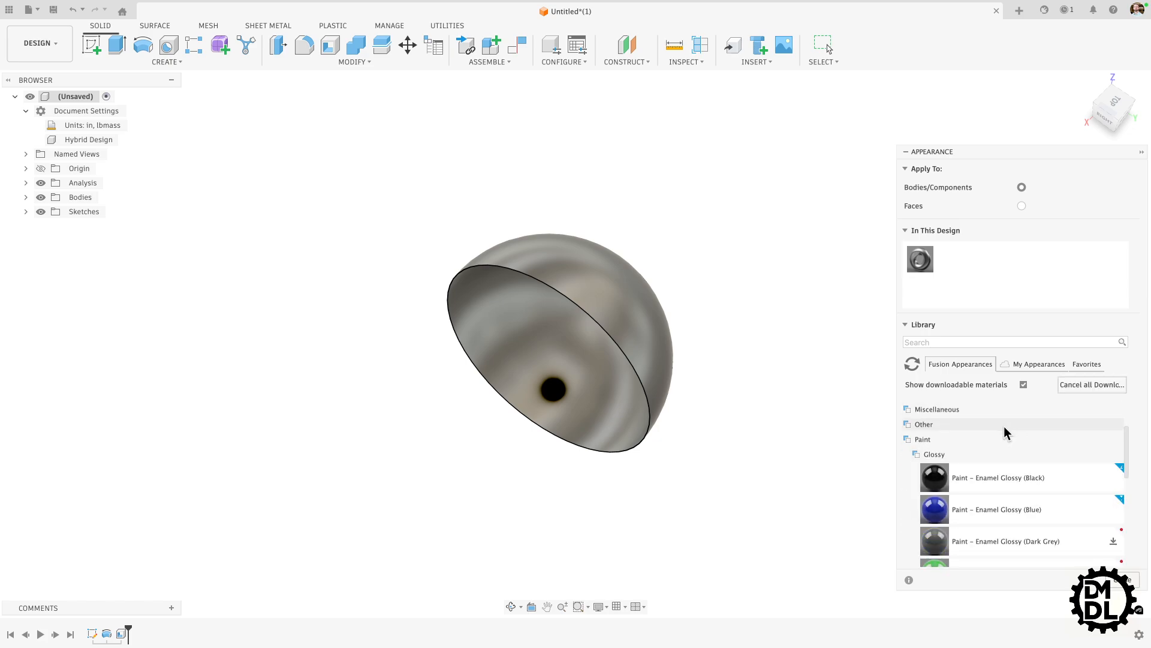
pyautogui.scroll(-1, 1005, 432)
pyautogui.click(1113, 528)
pyautogui.scroll(-1, 1106, 516)
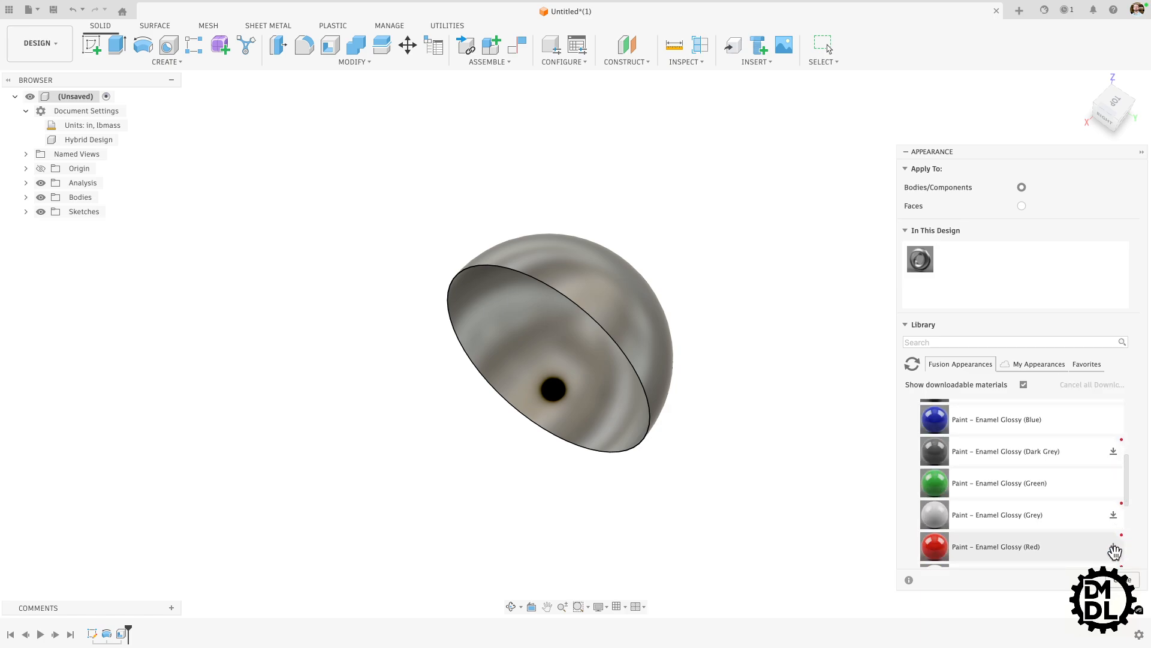
pyautogui.click(1118, 546)
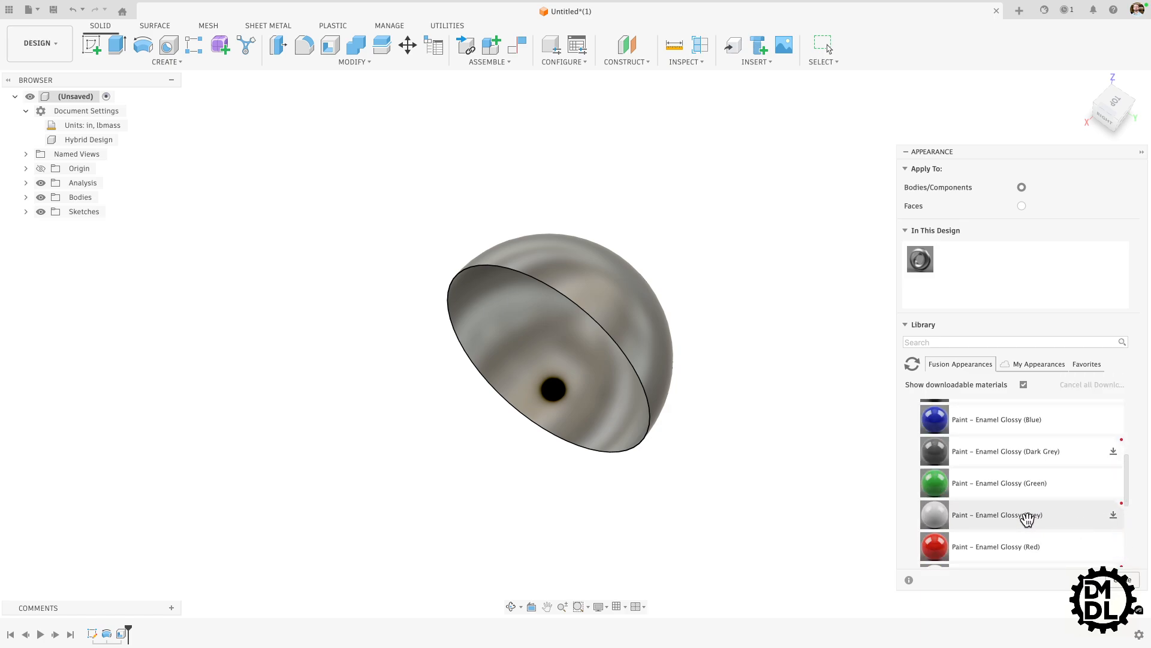
# Set appearances to apply to faces and put Paint - Enamel Glossy (Blue) on the sphere's inner surface
pyautogui.scroll(1, 989, 474)
pyautogui.moveTo(946, 467)
pyautogui.mouseDown()
pyautogui.moveTo(906, 477)
pyautogui.moveTo(584, 390)
pyautogui.mouseUp()
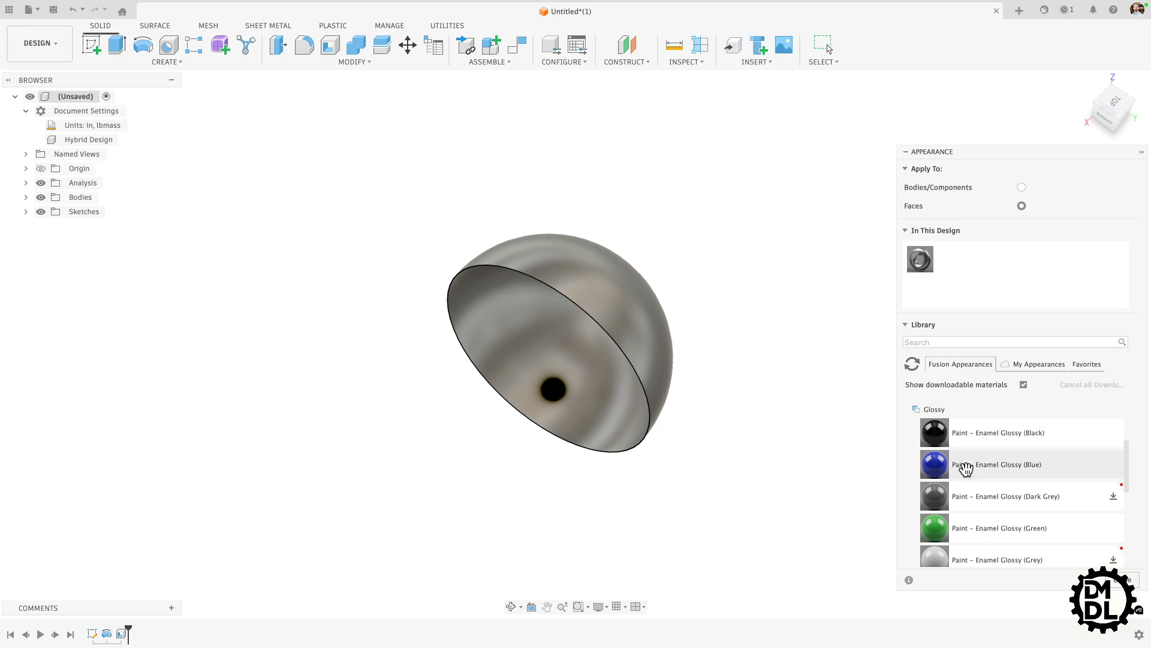
pyautogui.moveTo(956, 470); pyautogui.dragTo(582, 387)
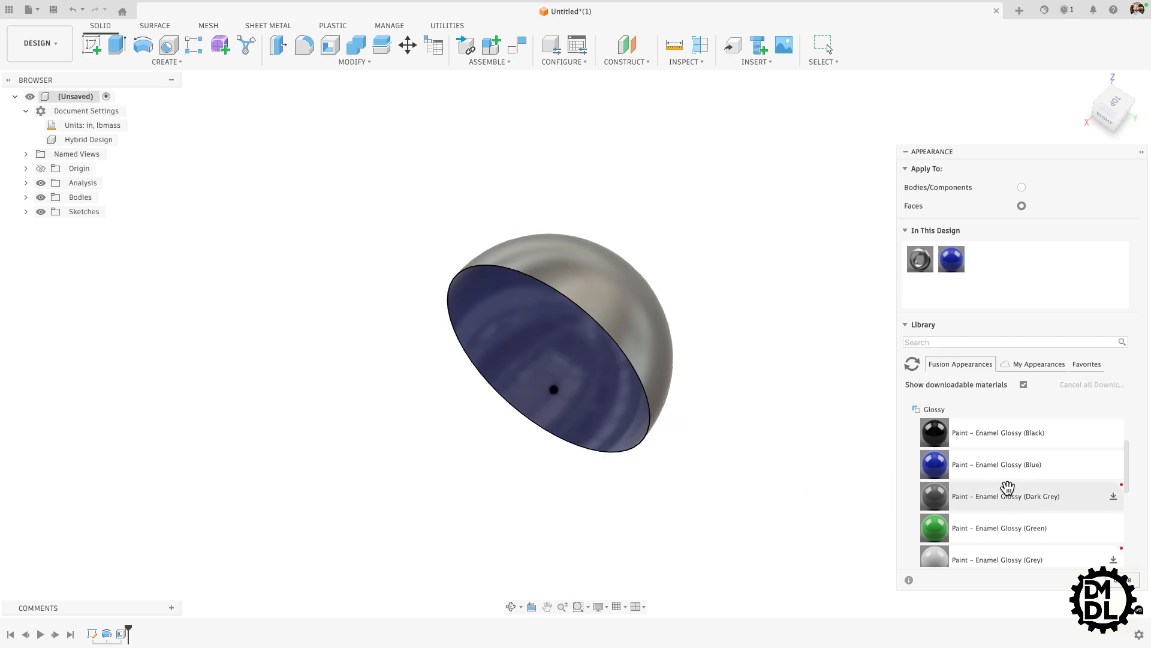
# Apply Paint - Enamel Glossy (Red) to the sphere's outer surface and close the Appearance settings
pyautogui.scroll(-3, 970, 515)
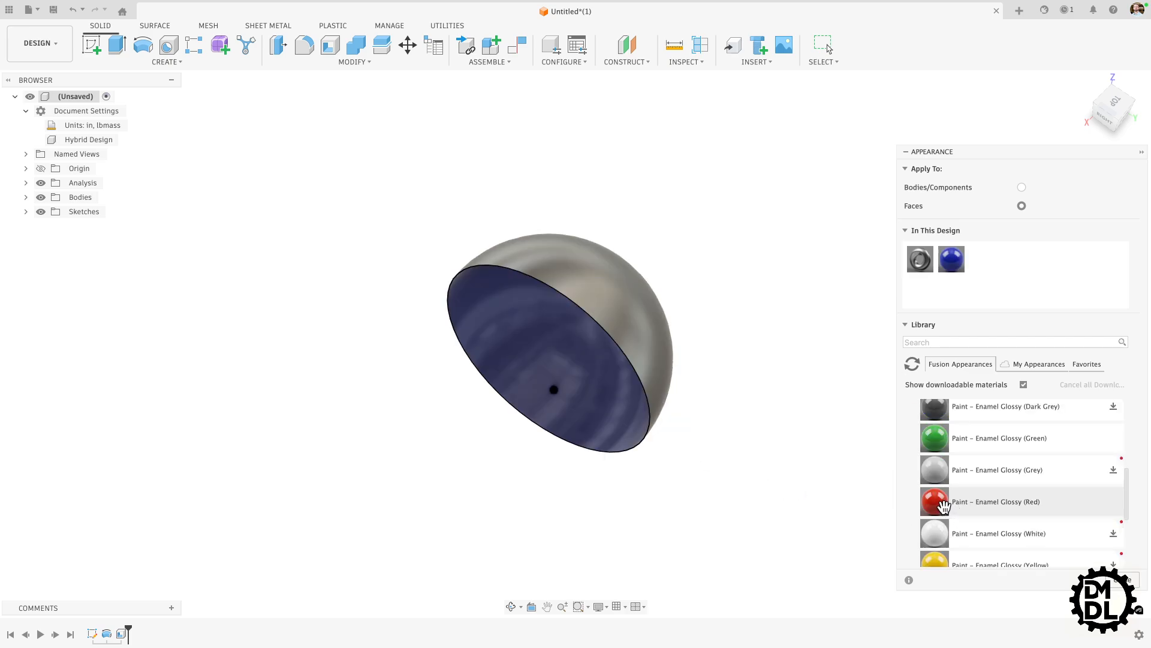
pyautogui.moveTo(945, 506); pyautogui.dragTo(666, 343)
pyautogui.keyDown('shift'); pyautogui.moveTo(686, 424); pyautogui.dragTo(459, 409, button='middle'); pyautogui.keyUp('shift')
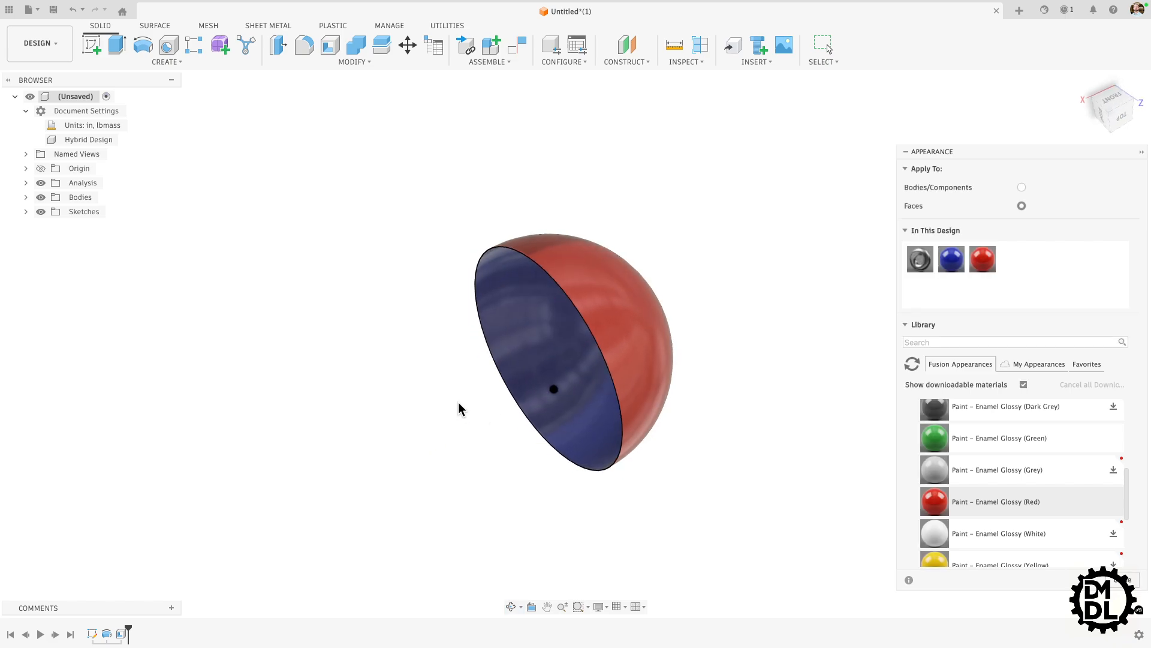
pyautogui.click(1132, 582)
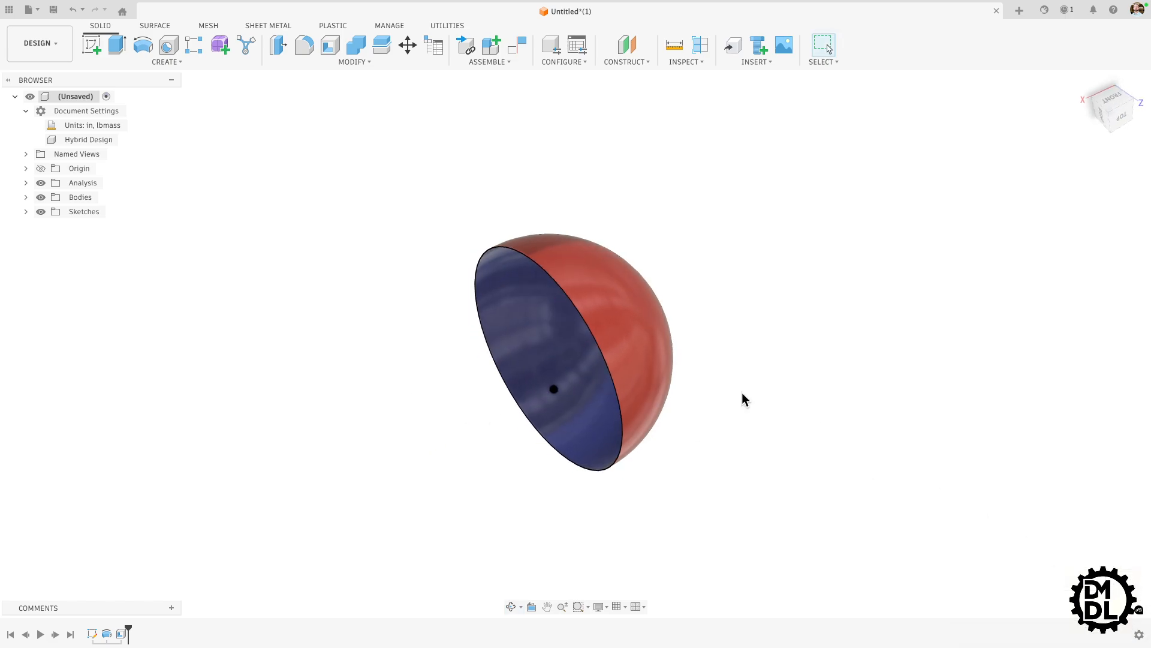
# Hide the section analysis and look over the complete sphere from outside
pyautogui.click(40, 182)
pyautogui.scroll(-5, 287, 342)
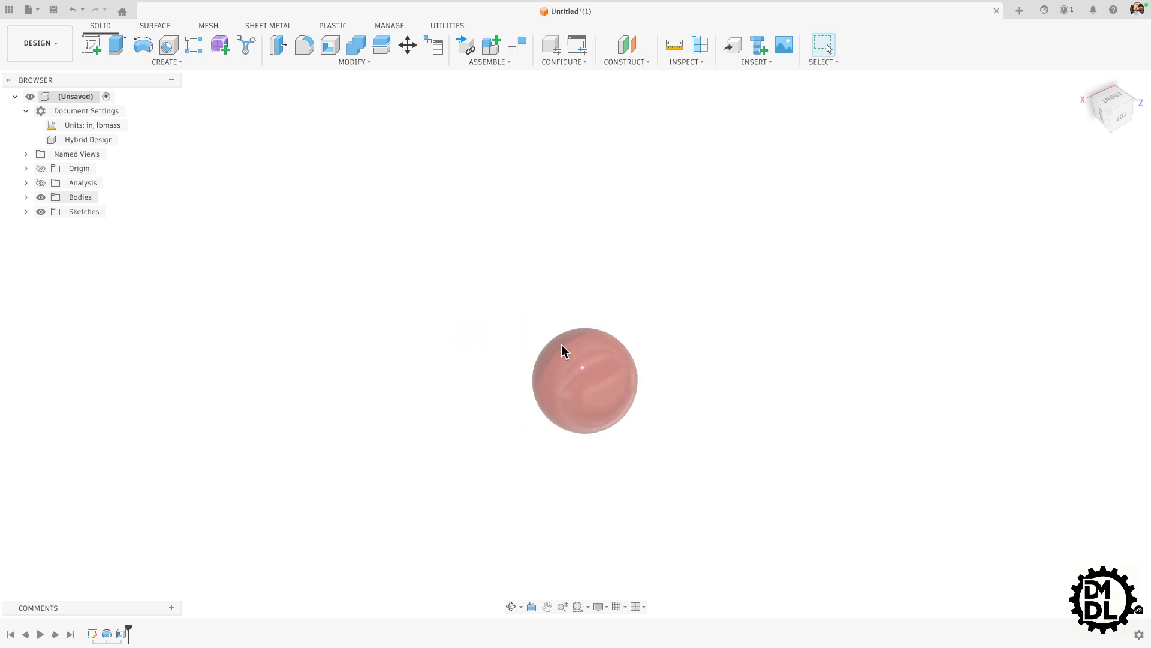
pyautogui.scroll(5, 564, 351)
pyautogui.keyDown('shift'); pyautogui.moveTo(562, 380); pyautogui.dragTo(517, 406, button='middle'); pyautogui.keyUp('shift')
pyautogui.scroll(-3, 327, 254)
pyautogui.scroll(2, 575, 378)
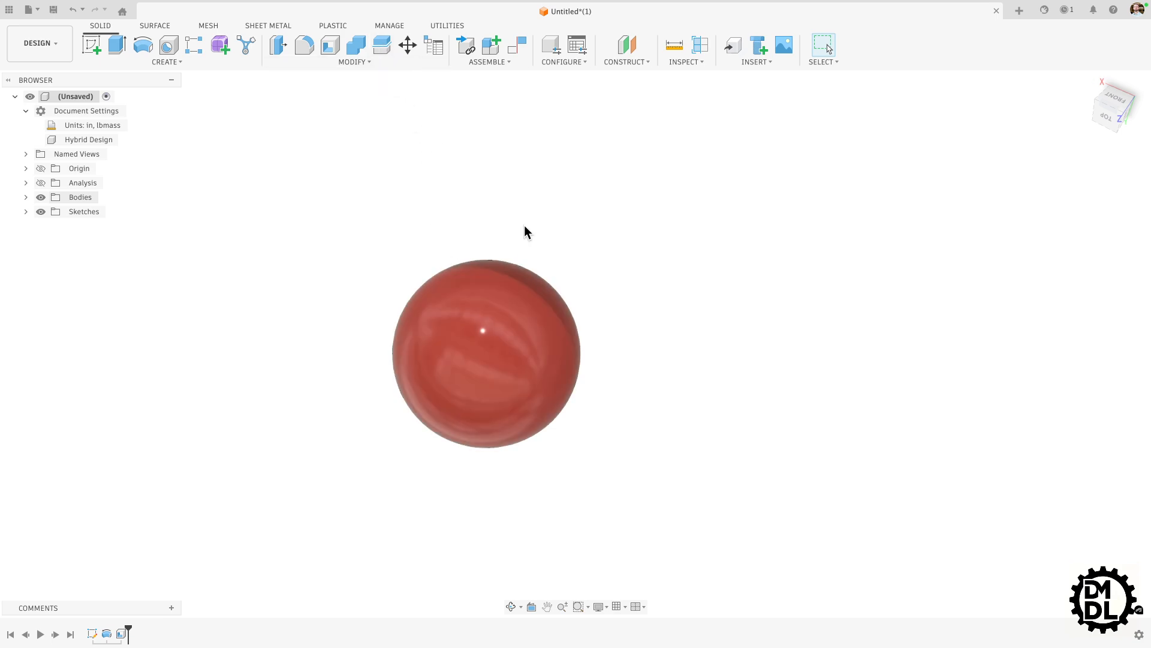
# Start a new sketch on the front (XZ) plane through the sphere's centre
pyautogui.press('s')
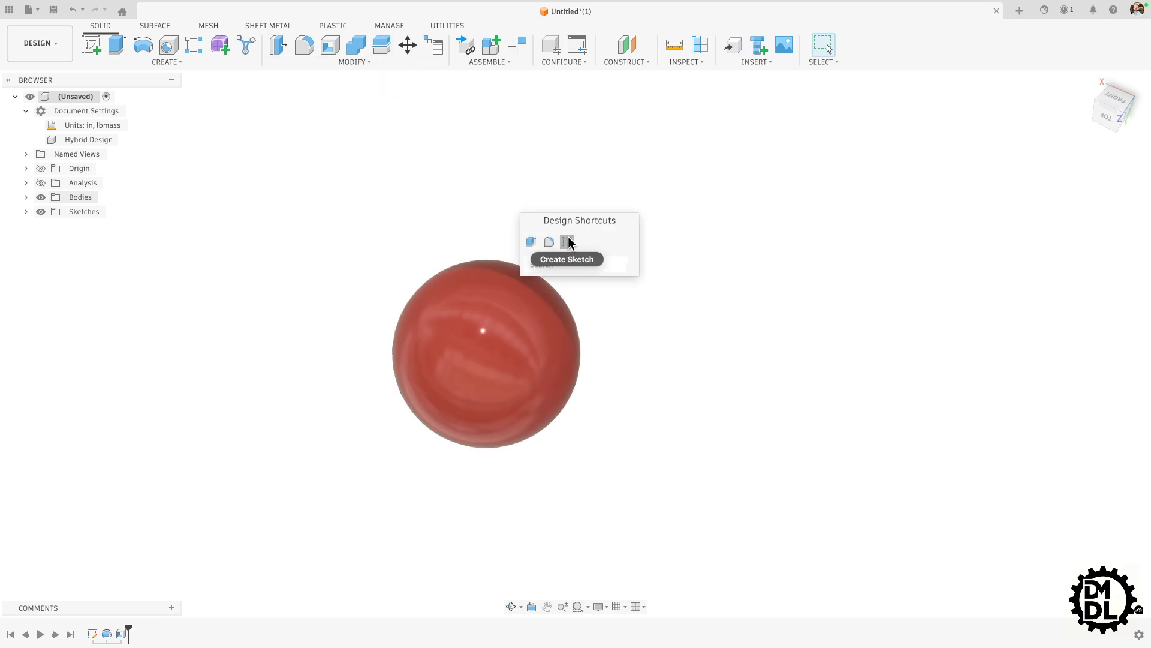
pyautogui.click(567, 239)
pyautogui.moveTo(568, 238)
pyautogui.keyDown('shift'); pyautogui.mouseDown(button='middle')
pyautogui.moveTo(627, 439)
pyautogui.moveTo(699, 375)
pyautogui.moveTo(598, 461)
pyautogui.moveTo(545, 362)
pyautogui.moveTo(488, 455)
pyautogui.moveTo(570, 420)
pyautogui.mouseUp(button='middle'); pyautogui.keyUp('shift')
pyautogui.click(1115, 105)
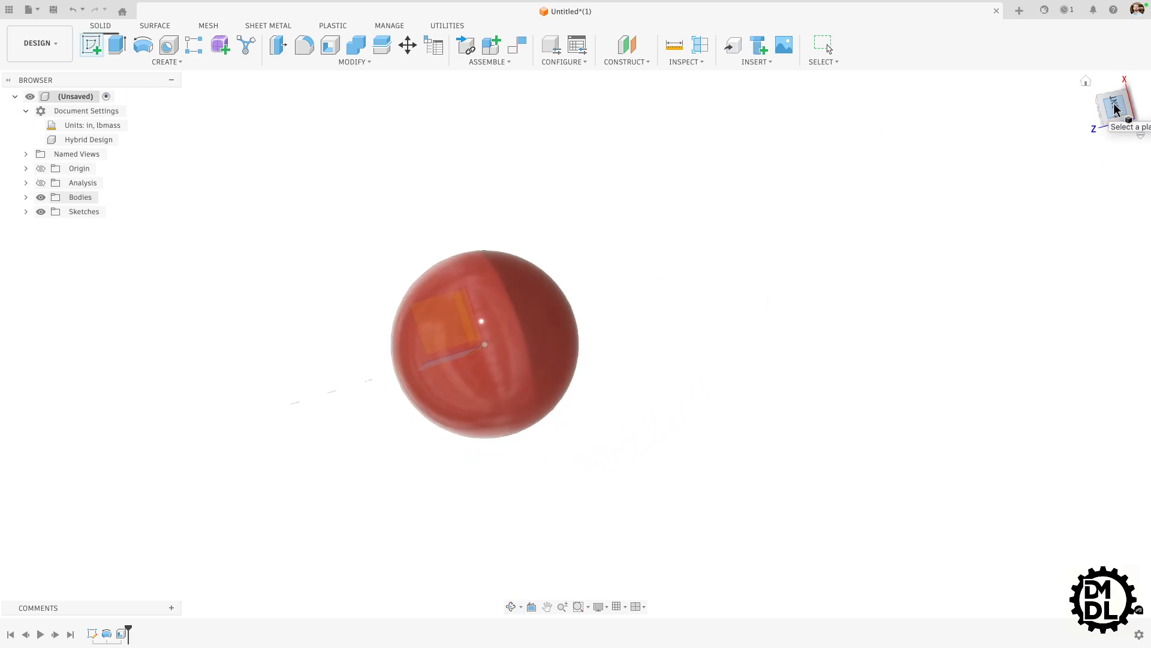
pyautogui.click(1142, 96)
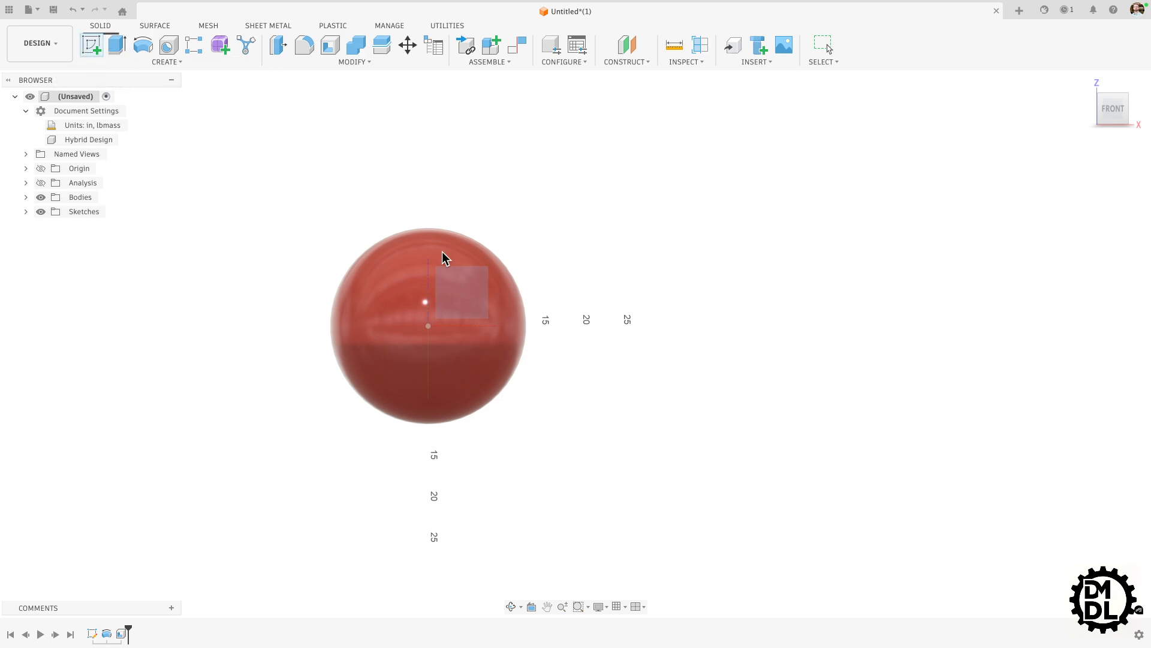
pyautogui.click(457, 299)
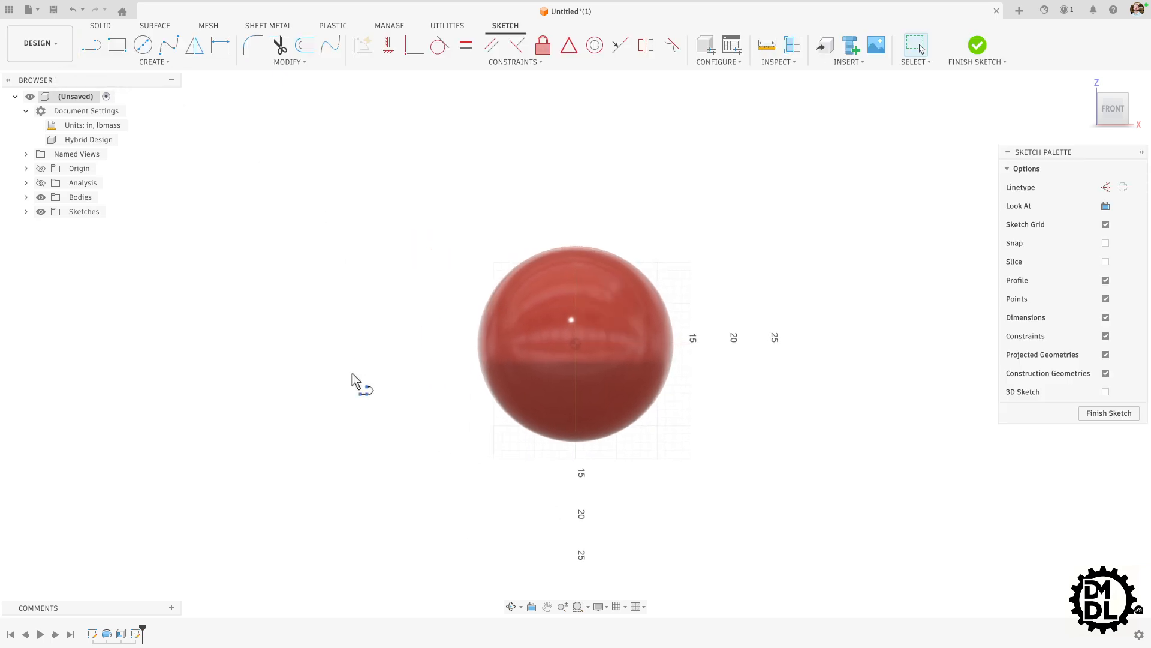
# Sketch a horizontal line about 40 in long through the origin, extending past both sides of the sphere, and finish the sketch
pyautogui.press('l')
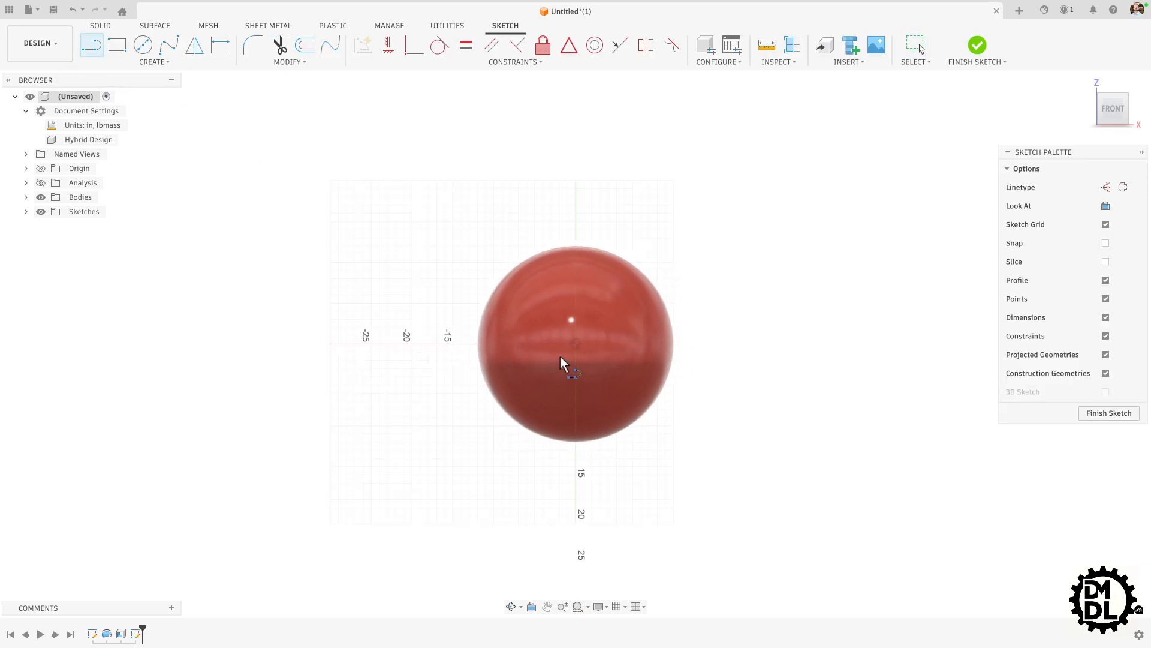
pyautogui.click(418, 344)
pyautogui.click(743, 344)
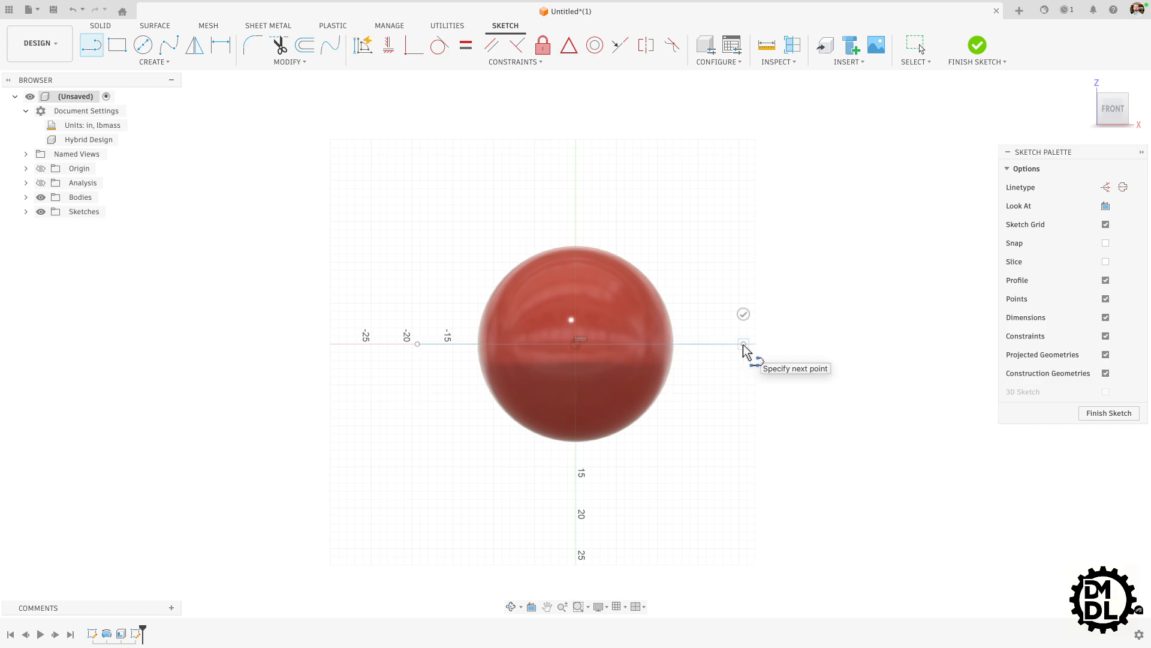
pyautogui.click(743, 314)
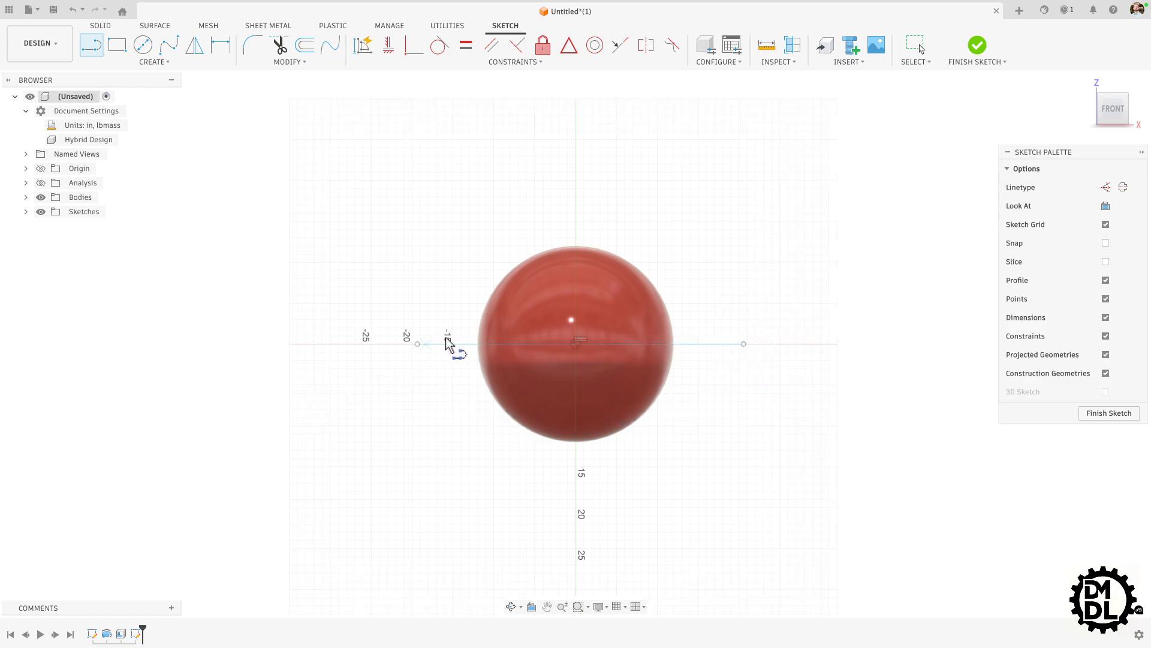
pyautogui.click(1125, 419)
# Split the sphere body into two halves using the horizontal sketch line as the splitting tool, with the tool extended
pyautogui.moveTo(594, 413)
pyautogui.keyDown('shift'); pyautogui.mouseDown(button='middle')
pyautogui.moveTo(545, 399)
pyautogui.moveTo(547, 432)
pyautogui.mouseUp(button='middle'); pyautogui.keyUp('shift')
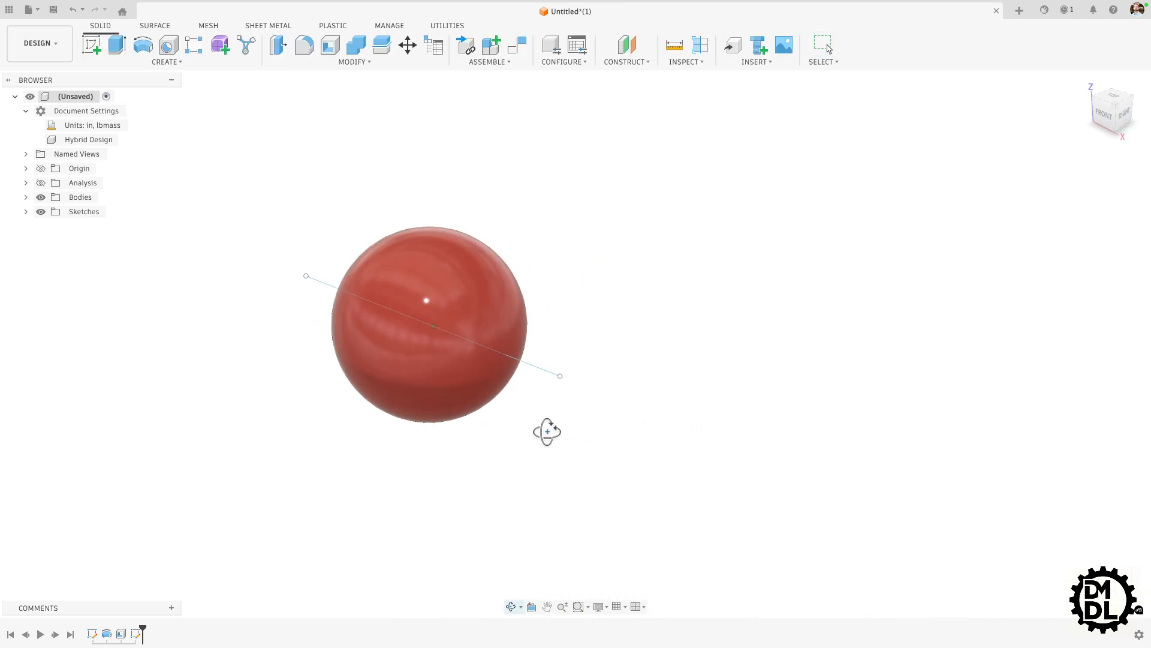
pyautogui.scroll(-2, 712, 396)
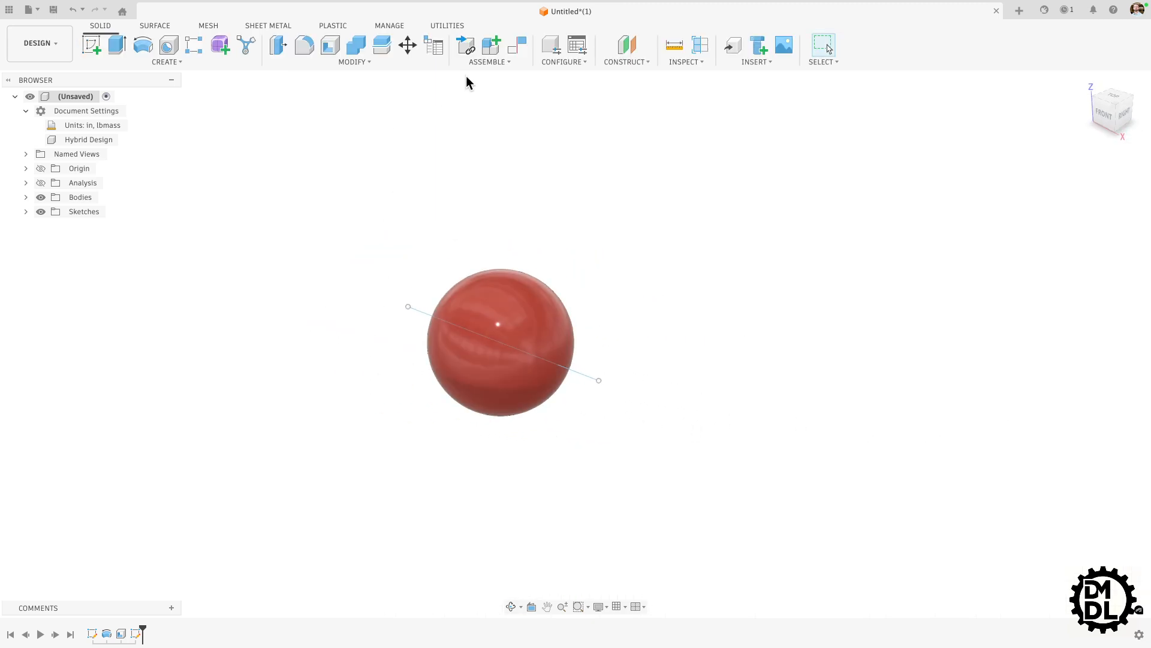
pyautogui.click(381, 44)
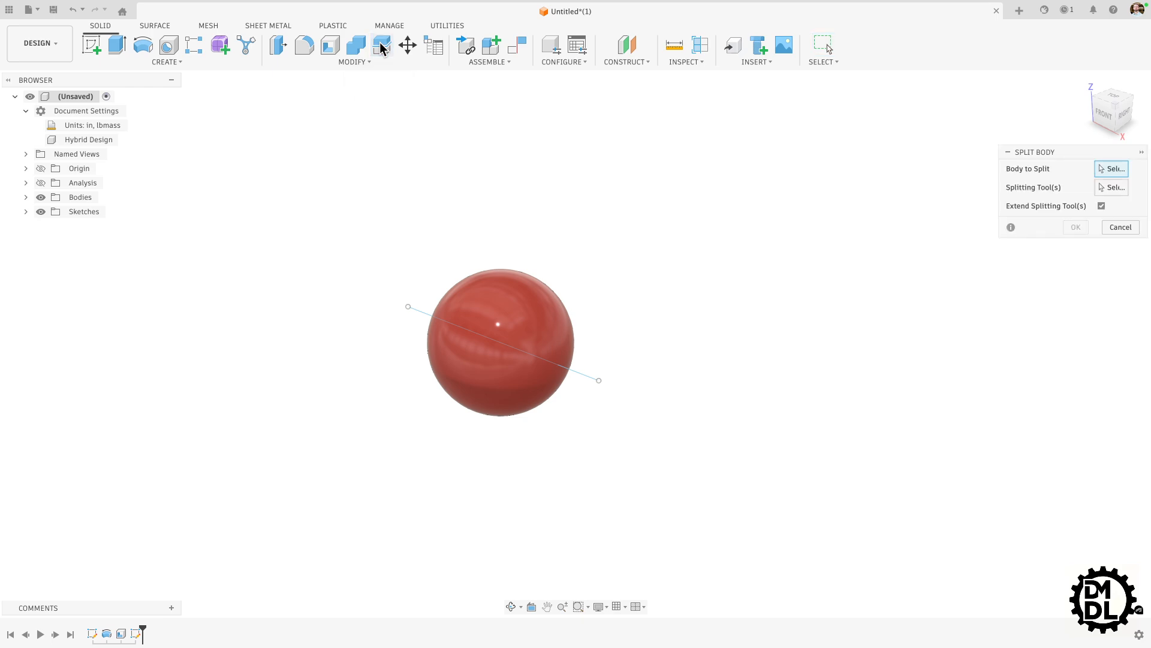
pyautogui.click(534, 297)
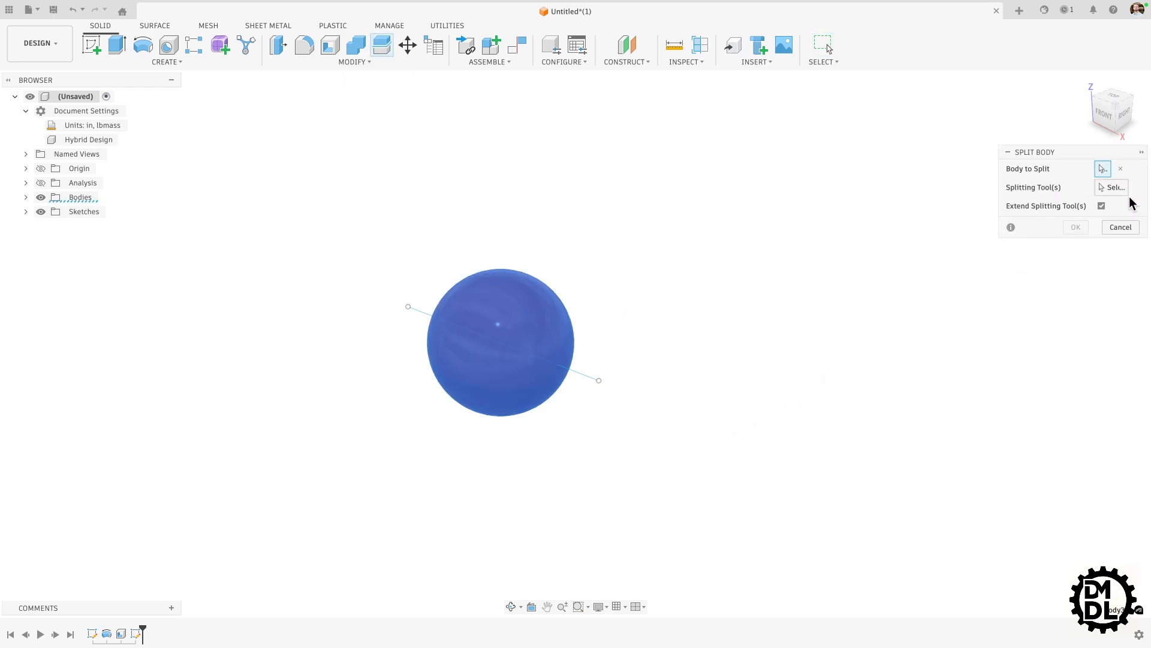
pyautogui.click(580, 378)
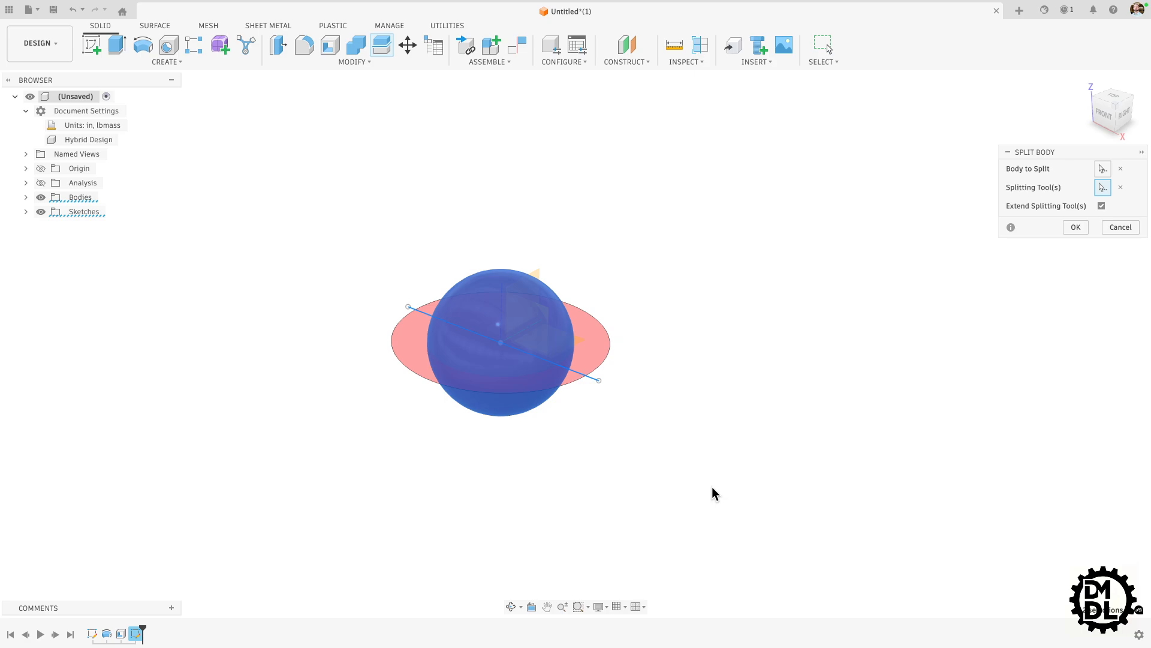
pyautogui.moveTo(713, 493)
pyautogui.keyDown('shift'); pyautogui.mouseDown(button='middle')
pyautogui.moveTo(732, 398)
pyautogui.moveTo(725, 441)
pyautogui.moveTo(606, 473)
pyautogui.moveTo(689, 396)
pyautogui.moveTo(613, 402)
pyautogui.moveTo(663, 388)
pyautogui.moveTo(674, 462)
pyautogui.moveTo(707, 462)
pyautogui.moveTo(711, 493)
pyautogui.mouseUp(button='middle'); pyautogui.keyUp('shift')
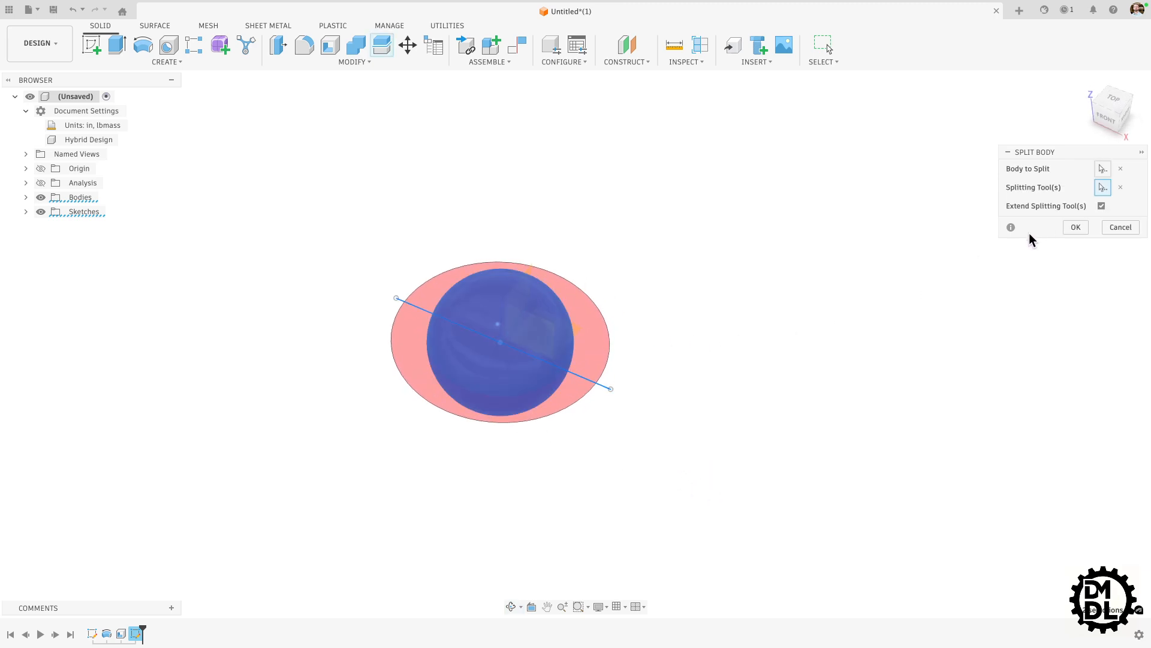
pyautogui.click(1075, 227)
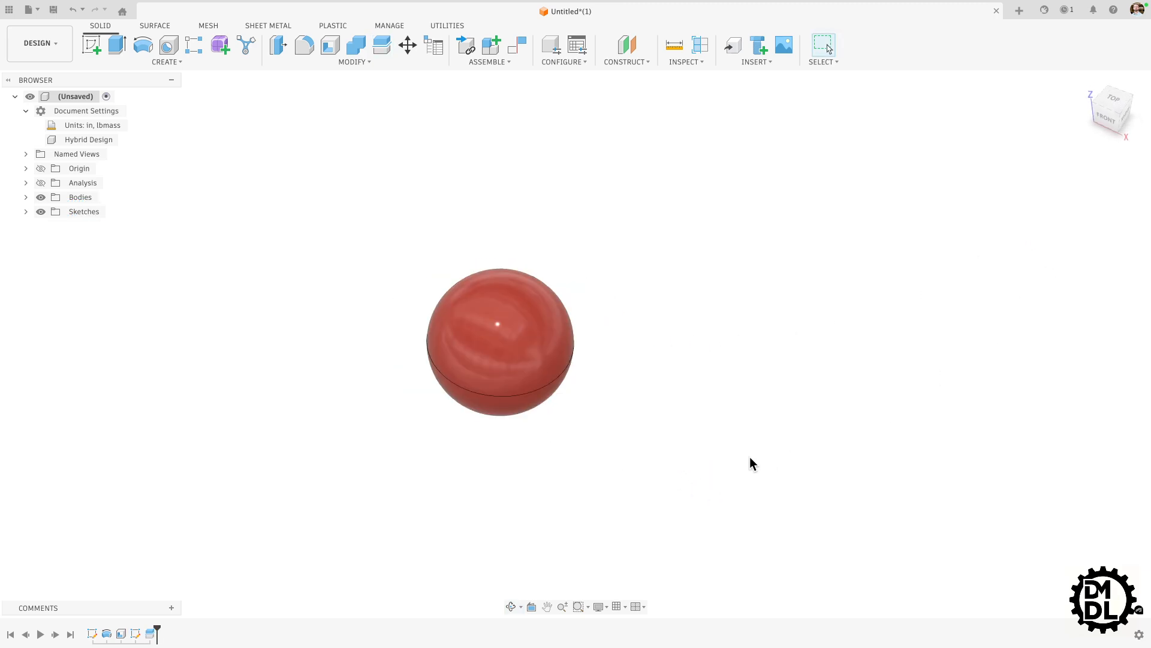
# Hide the upper half of the sphere and examine the open lower half's interior and the thin wall at its rim
pyautogui.scroll(3, 565, 318)
pyautogui.keyDown('shift'); pyautogui.moveTo(553, 470); pyautogui.dragTo(580, 443, button='middle'); pyautogui.keyUp('shift')
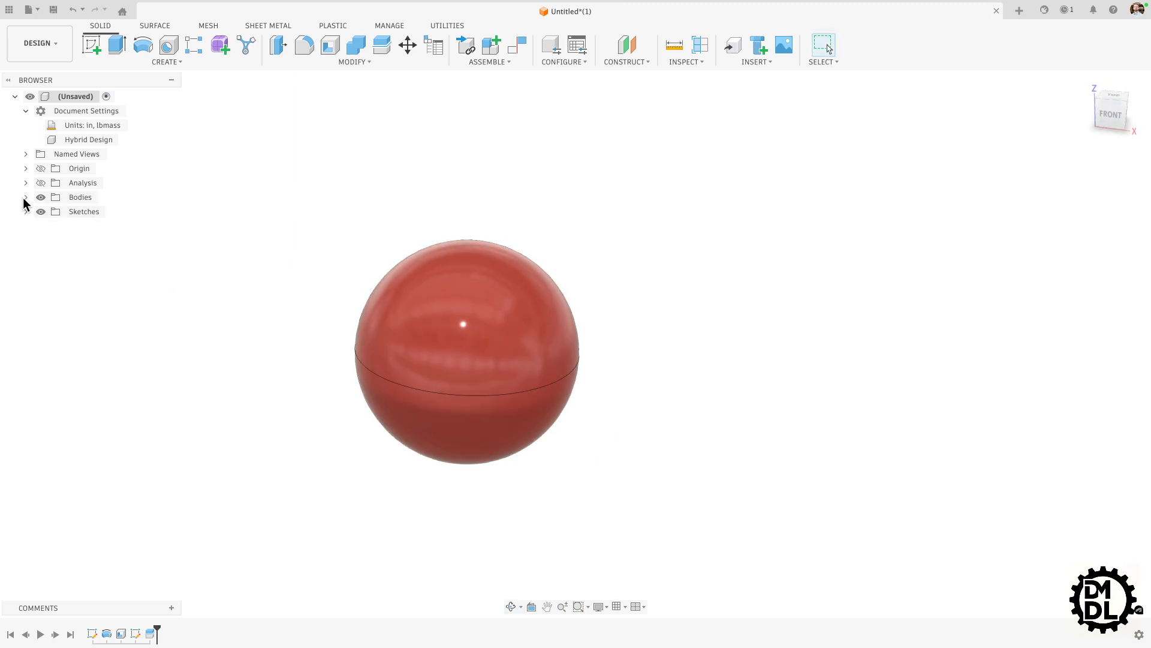
pyautogui.click(52, 226)
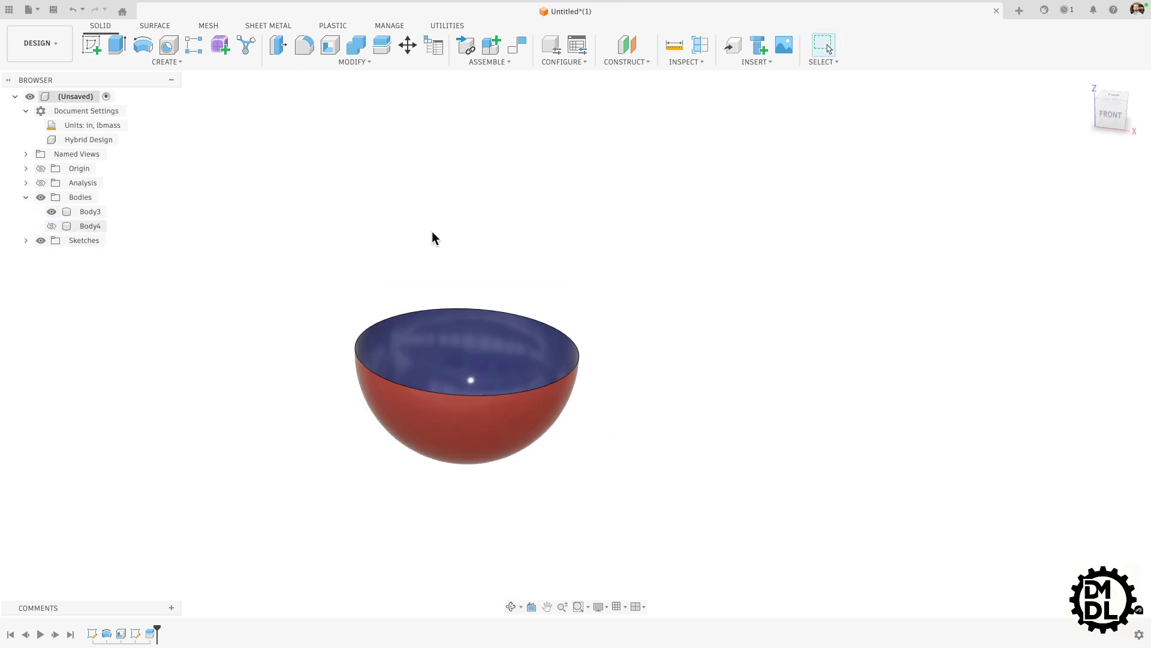
pyautogui.scroll(-2, 514, 252)
pyautogui.scroll(3, 499, 307)
pyautogui.keyDown('shift'); pyautogui.moveTo(469, 375); pyautogui.dragTo(449, 361, button='middle'); pyautogui.keyUp('shift')
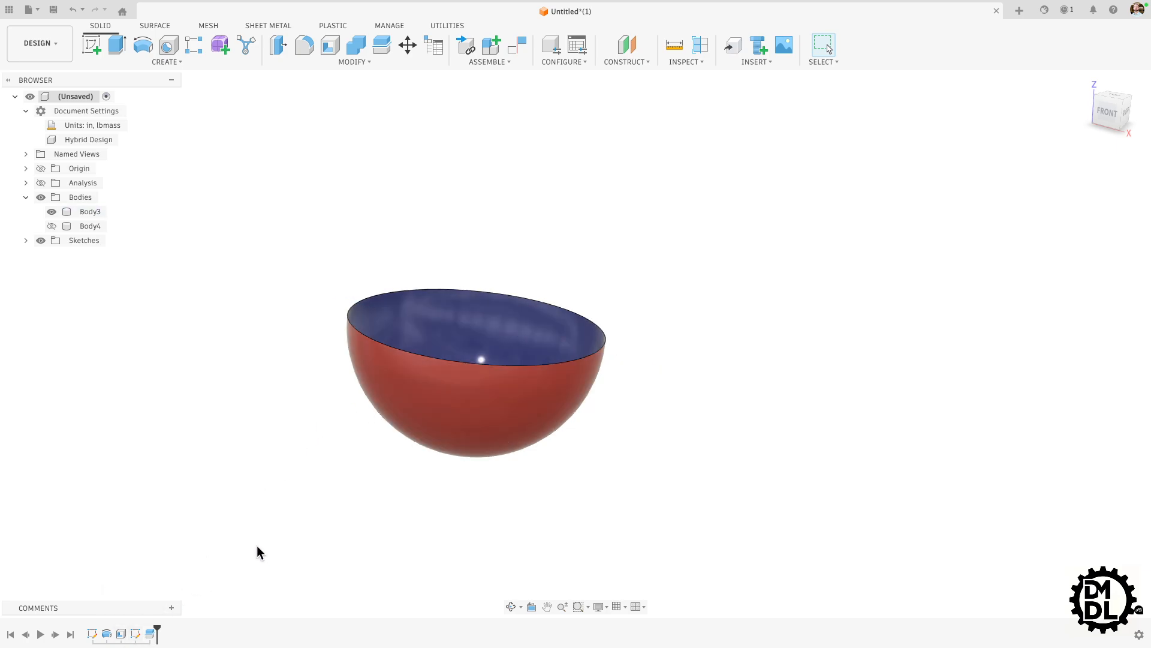
pyautogui.scroll(10, 380, 290)
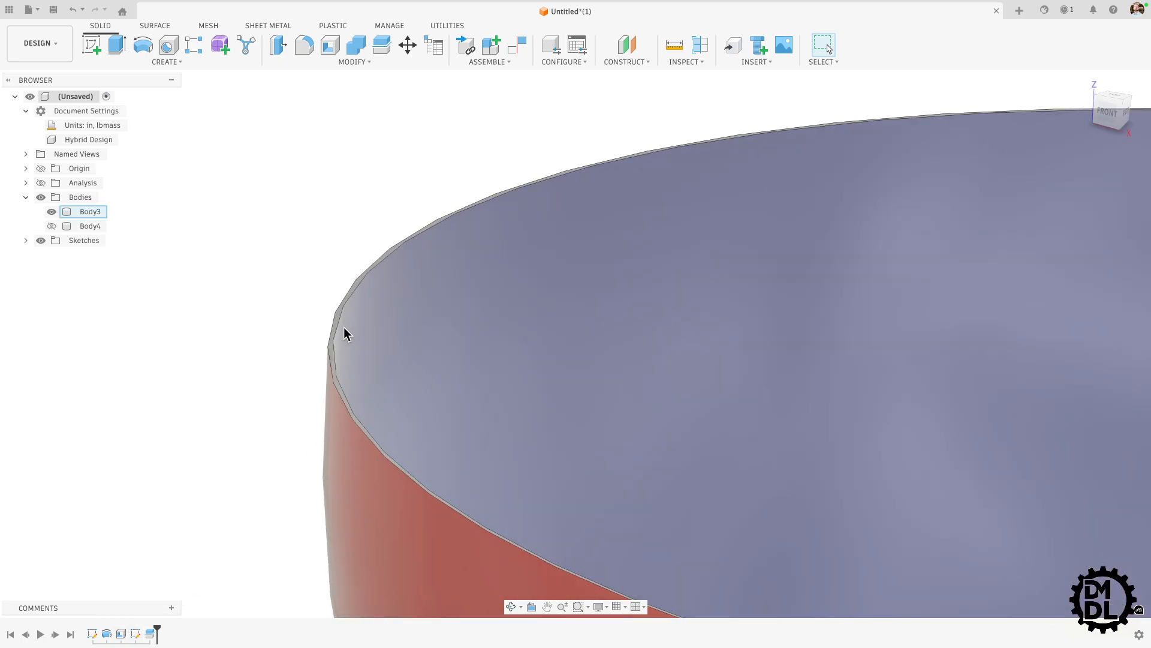
pyautogui.scroll(-5, 341, 330)
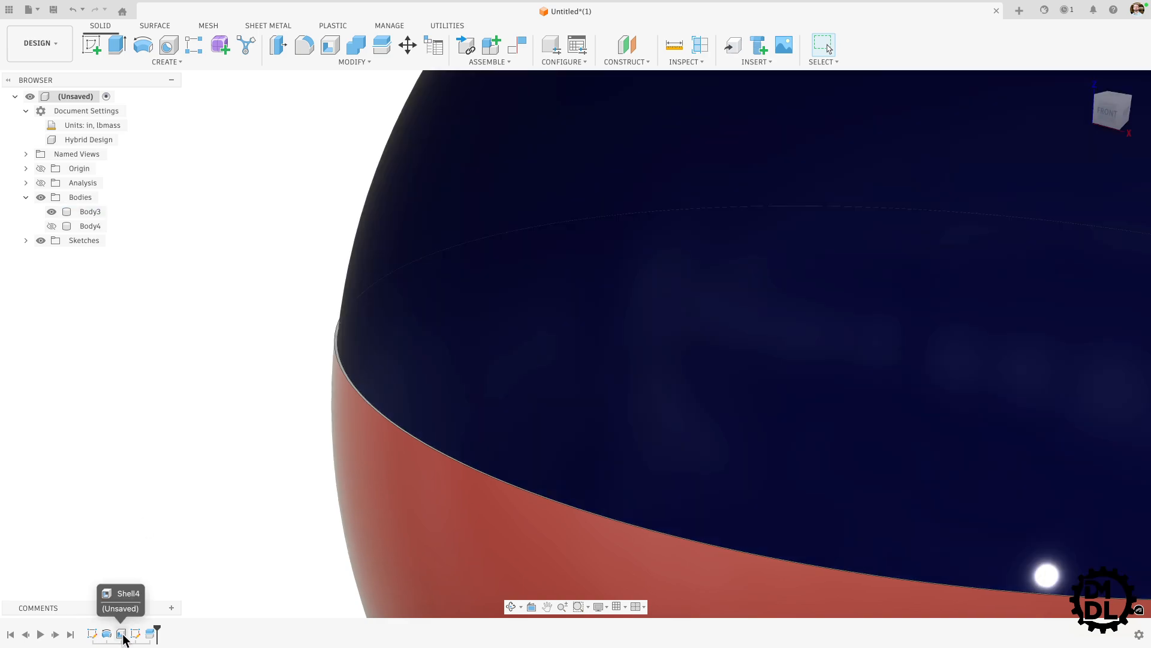
# Set the inside thickness of the sphere's shell feature to 0.125 in and check the wall at the open rim
pyautogui.doubleClick(122, 634)
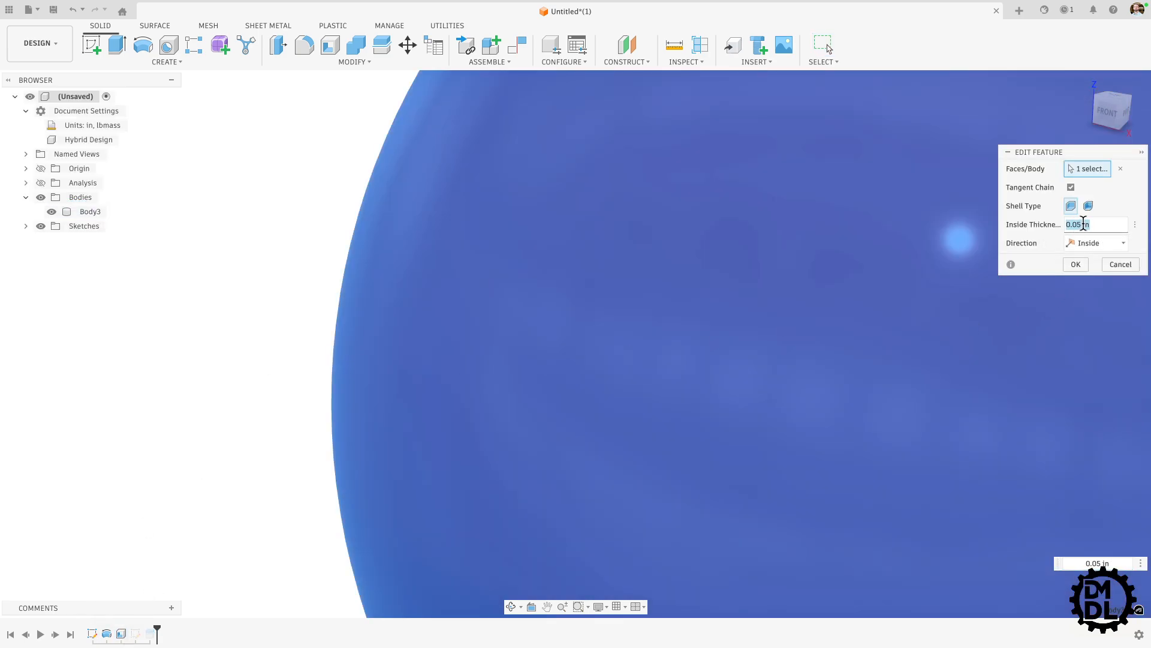
pyautogui.click(823, 44)
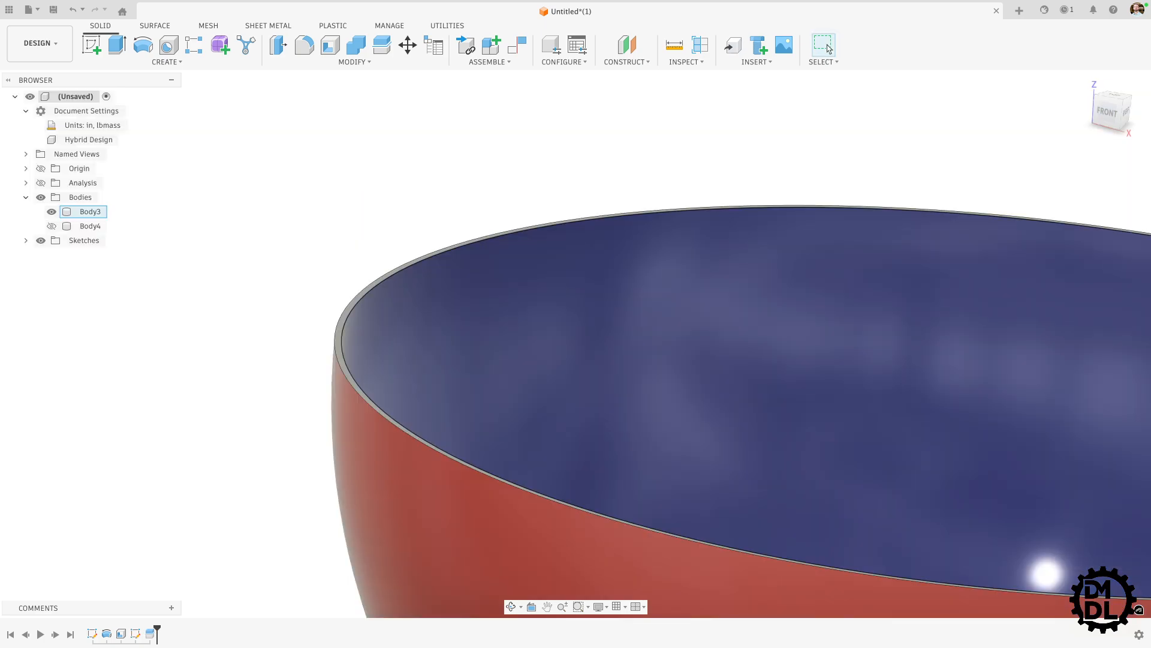
pyautogui.scroll(-6, 401, 318)
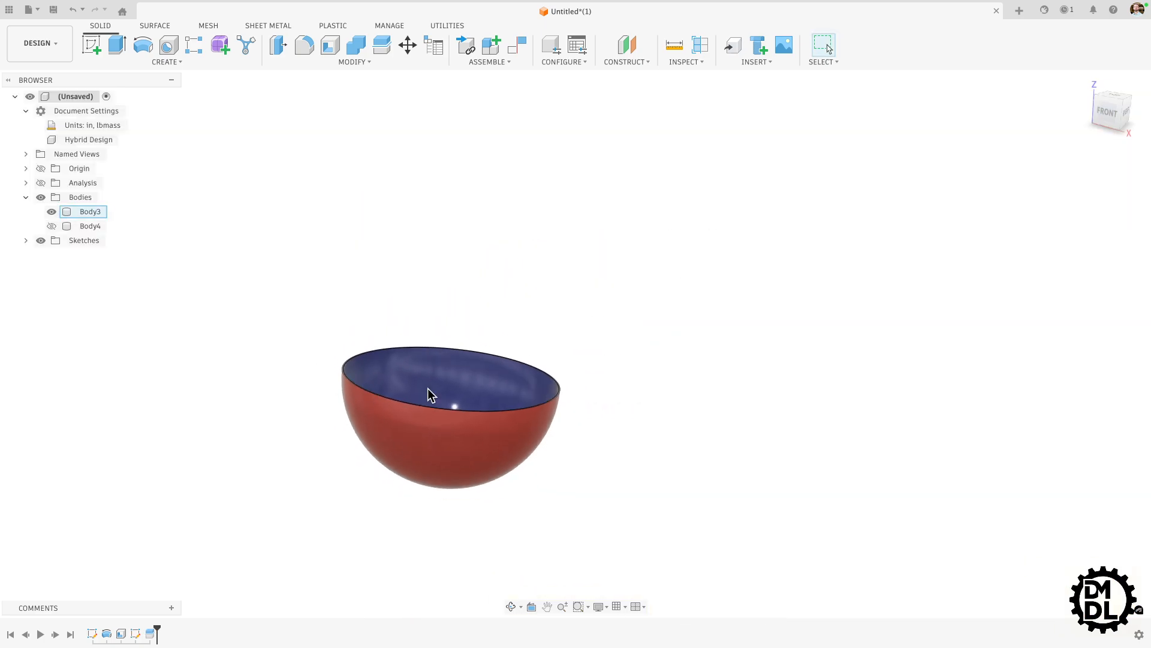
pyautogui.scroll(3, 539, 386)
pyautogui.moveTo(539, 387)
pyautogui.keyDown('shift'); pyautogui.mouseDown(button='middle')
pyautogui.moveTo(571, 423)
pyautogui.moveTo(542, 400)
pyautogui.mouseUp(button='middle'); pyautogui.keyUp('shift')
pyautogui.scroll(-3, 629, 378)
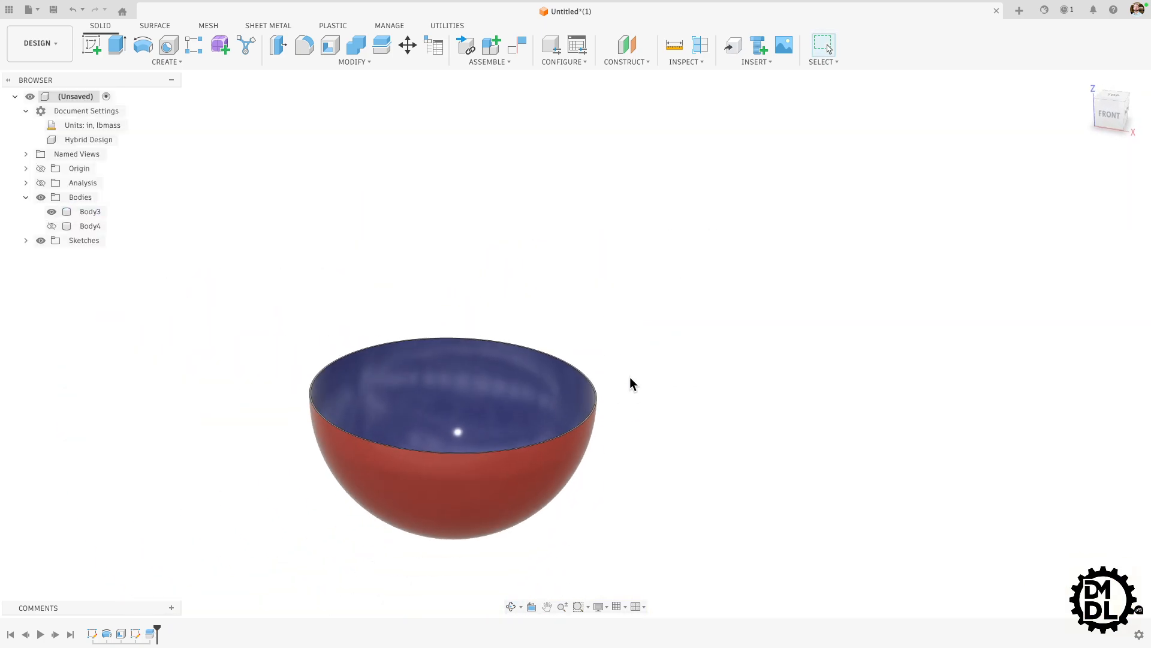
pyautogui.scroll(3, 386, 519)
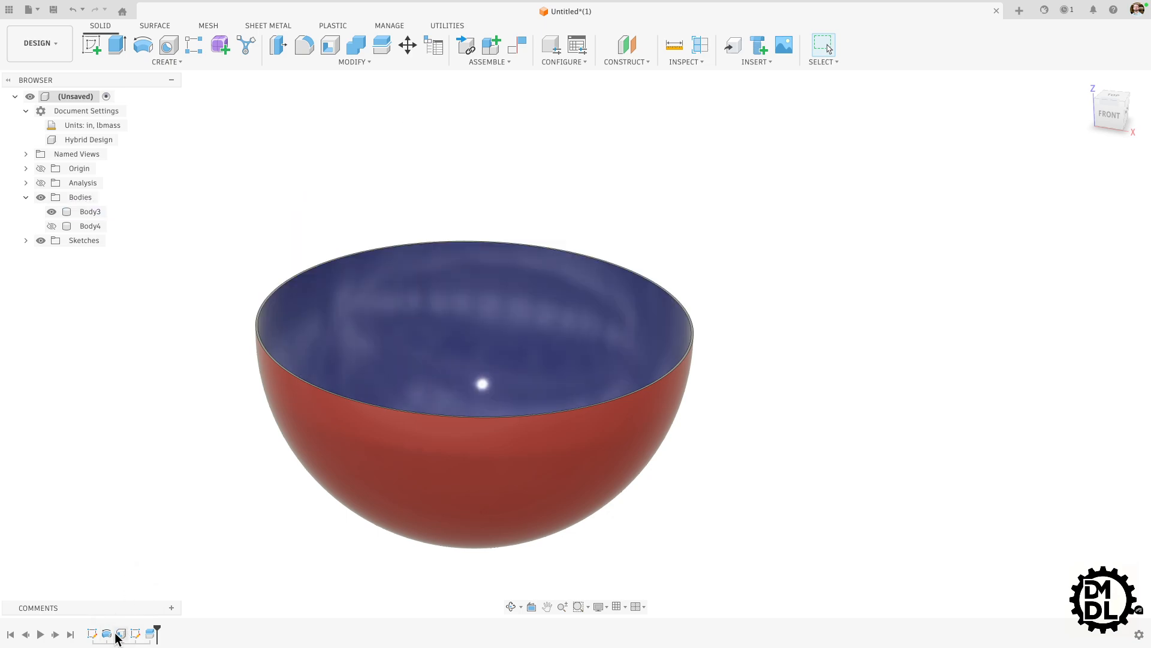
# Edit the sphere's shell feature again and give it a visibly thicker inside wall
pyautogui.doubleClick(121, 635)
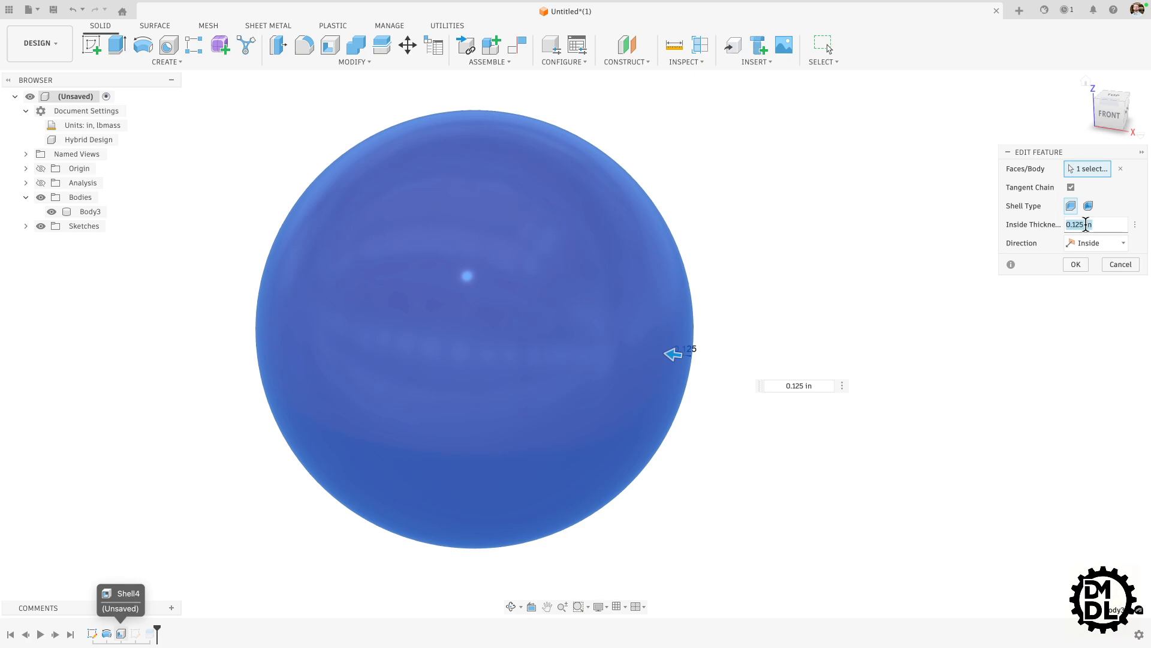
pyautogui.write('.1')
pyautogui.press('Return')
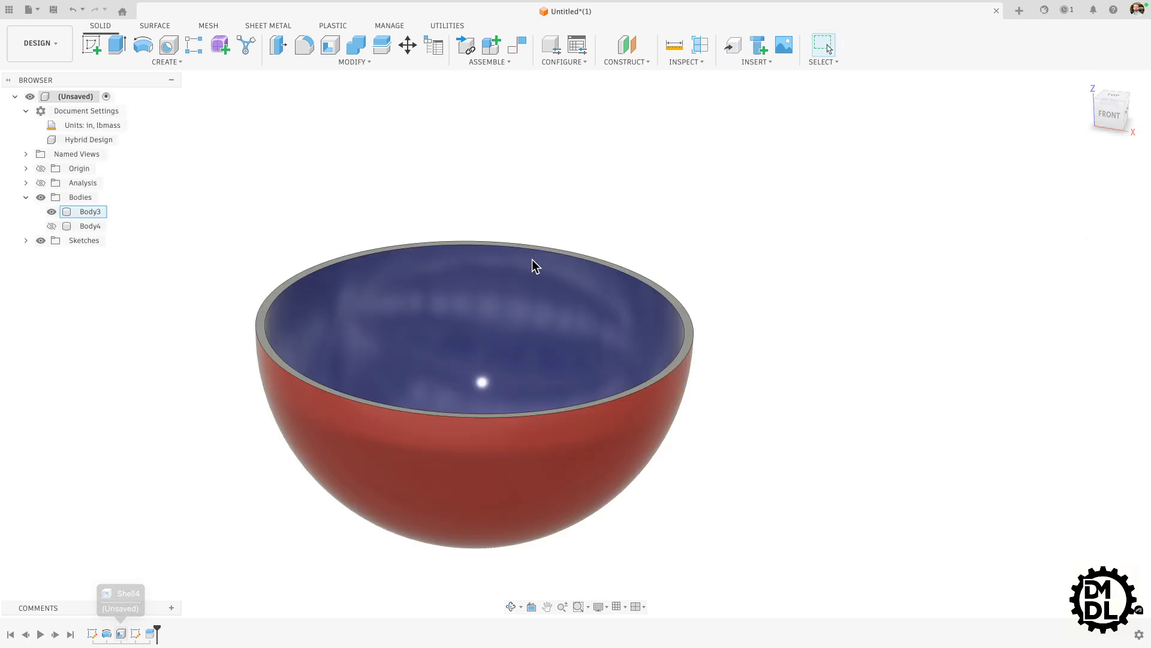
# Examine the lower half of the hollow sphere from several angles, including its rim, blue interior and red underside
pyautogui.keyDown('shift'); pyautogui.moveTo(536, 266); pyautogui.dragTo(649, 398, button='middle'); pyautogui.keyUp('shift')
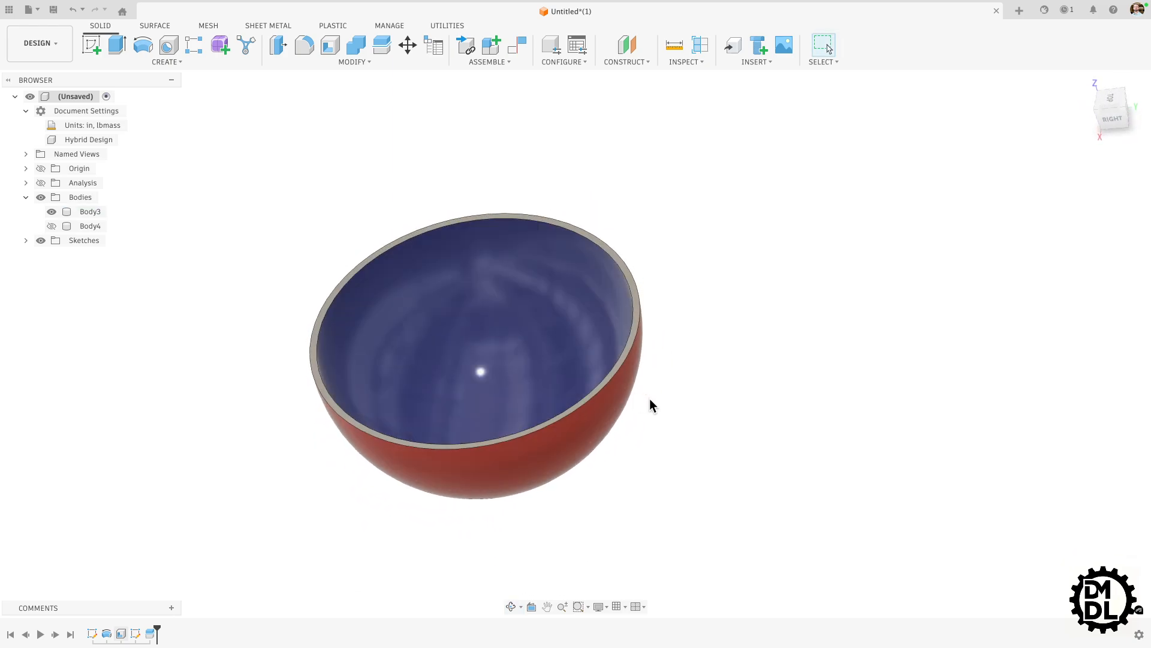
pyautogui.scroll(-3, 781, 409)
pyautogui.scroll(3, 783, 409)
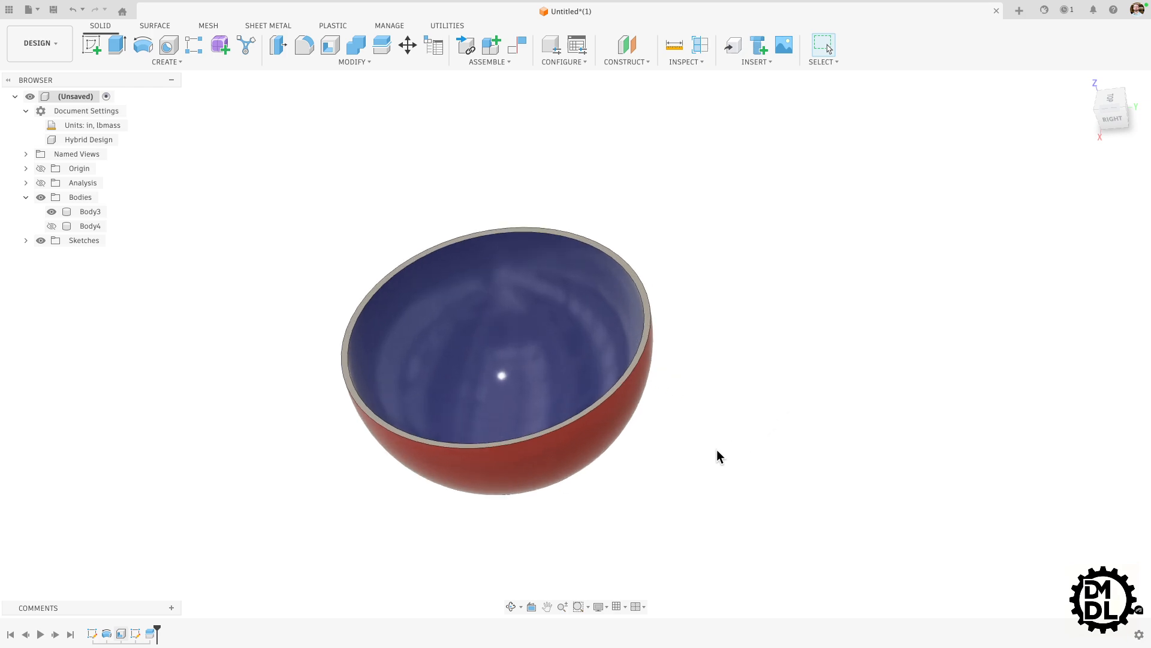
pyautogui.keyDown('shift'); pyautogui.moveTo(717, 448); pyautogui.dragTo(724, 417, button='middle'); pyautogui.keyUp('shift')
pyautogui.keyDown('shift'); pyautogui.moveTo(678, 245); pyautogui.dragTo(660, 426, button='middle'); pyautogui.keyUp('shift')
pyautogui.click(611, 339)
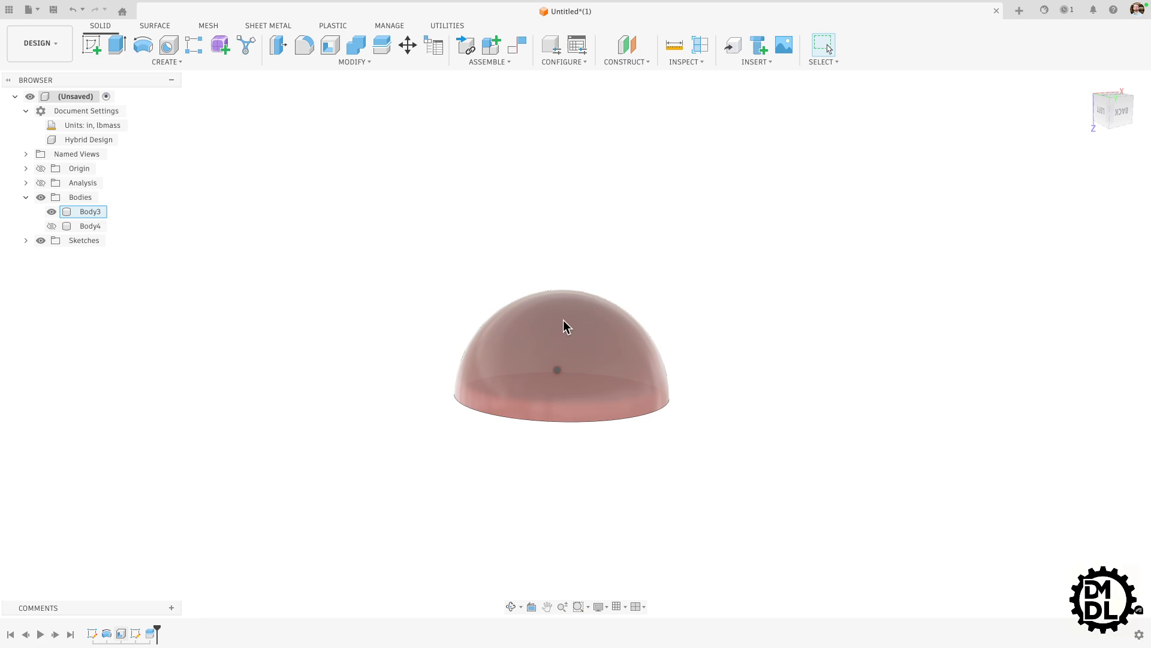
pyautogui.click(542, 491)
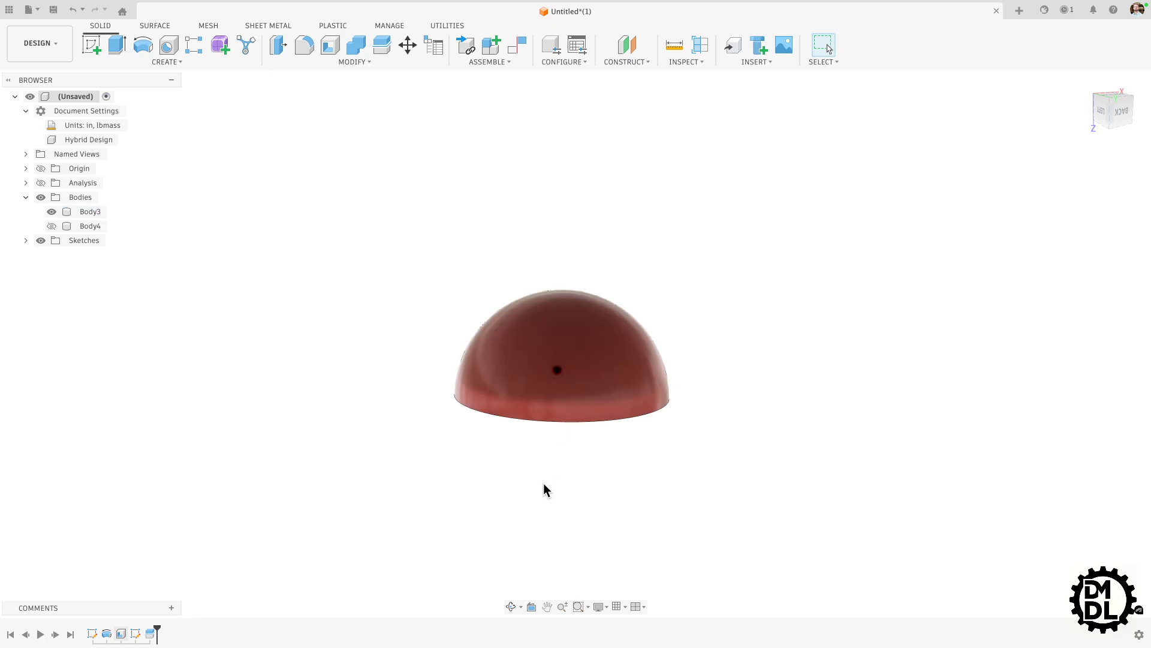
pyautogui.scroll(-2, 573, 530)
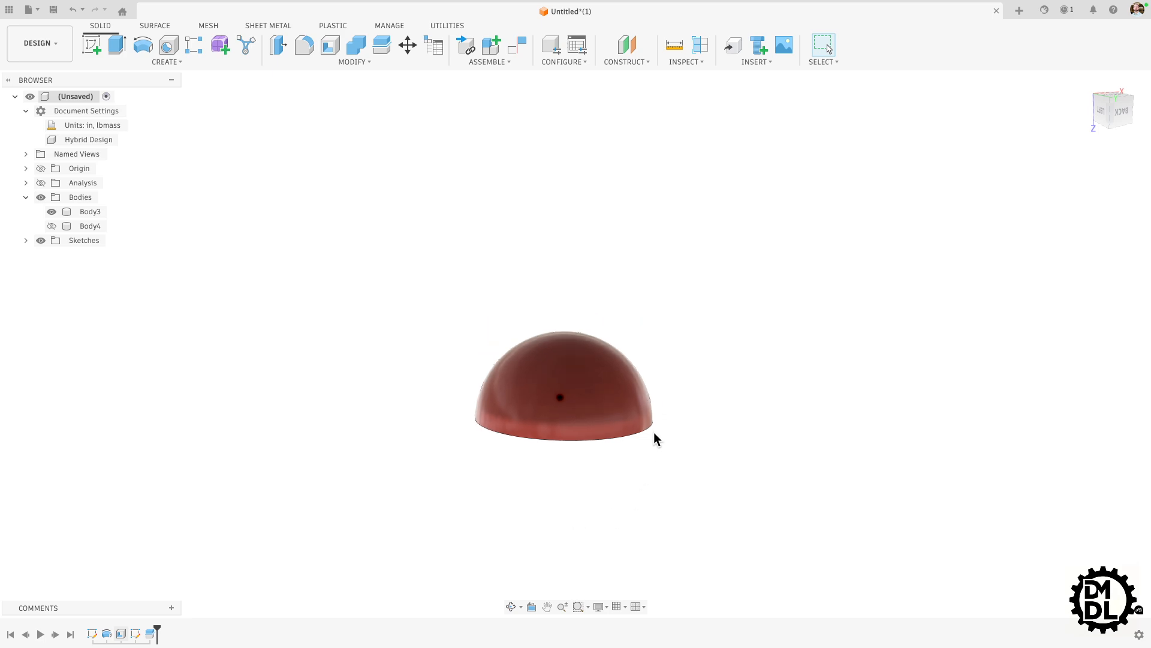
pyautogui.scroll(3, 654, 432)
pyautogui.keyDown('shift'); pyautogui.moveTo(593, 469); pyautogui.dragTo(696, 394, button='middle'); pyautogui.keyUp('shift')
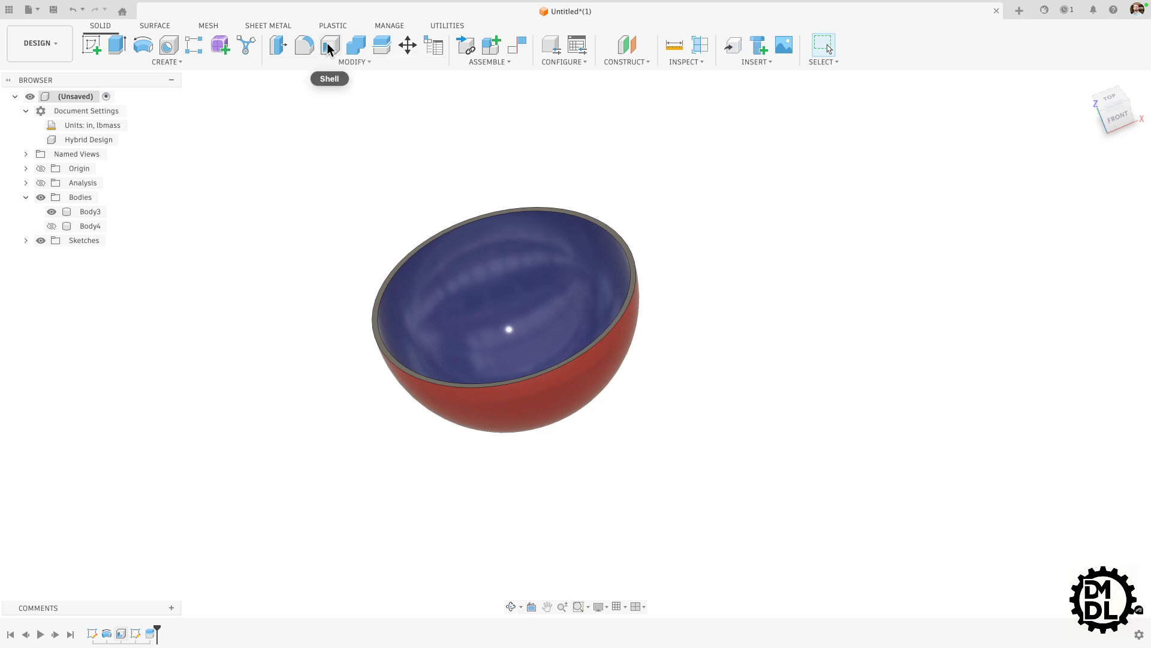